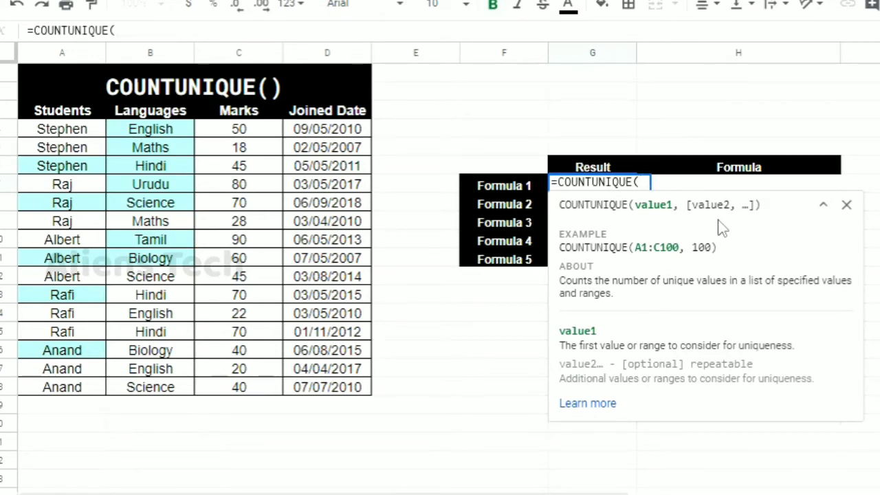
- Complete the Formula 1 result with COUNTUNIQUE over A4:A18 and the first listed student's name as a quoted second value
{"action": "key", "text": "BackSpace"}
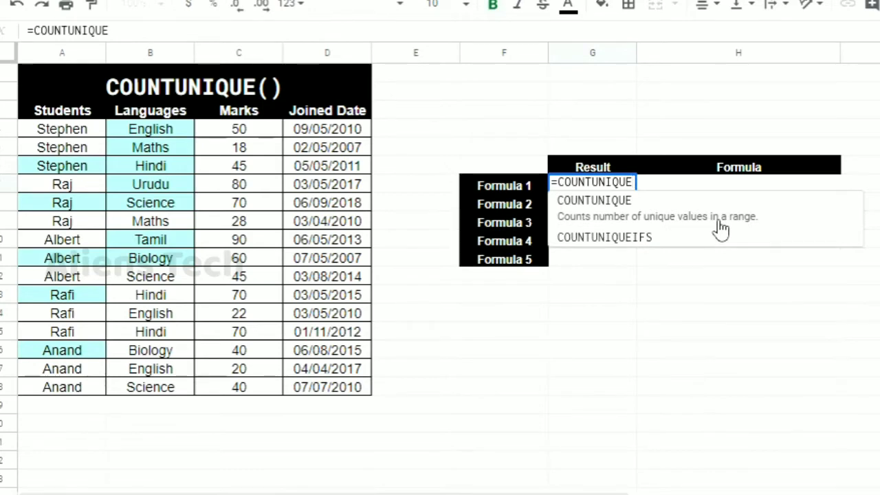
{"action": "left_click", "coordinate": [721, 230]}
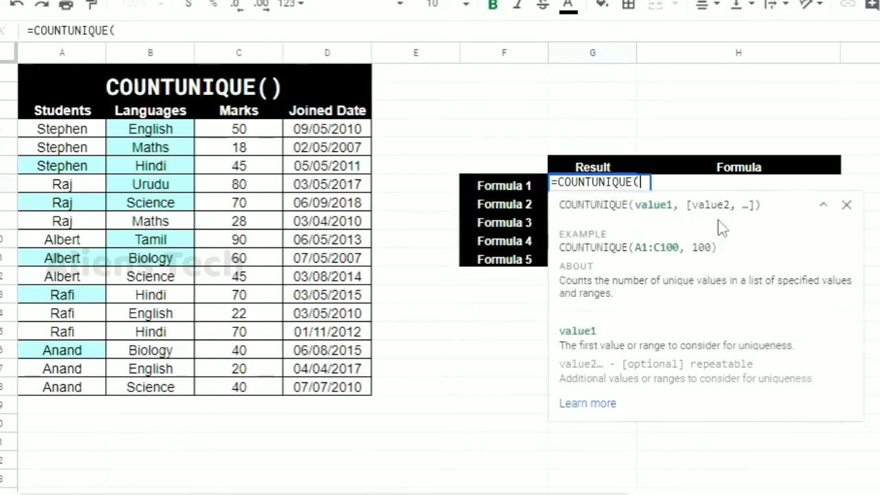
{"action": "left_click", "coordinate": [81, 136]}
{"action": "left_click", "coordinate": [80, 390], "text": "shift"}
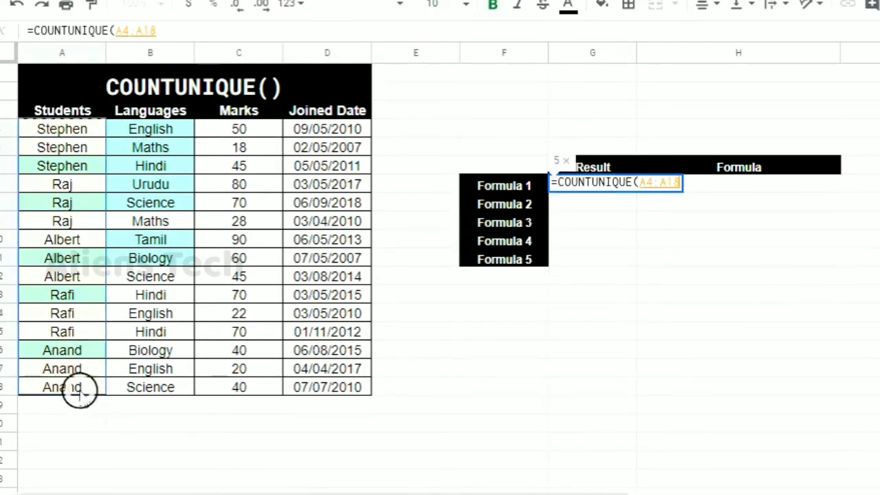
{"action": "type", "text": ",\""}
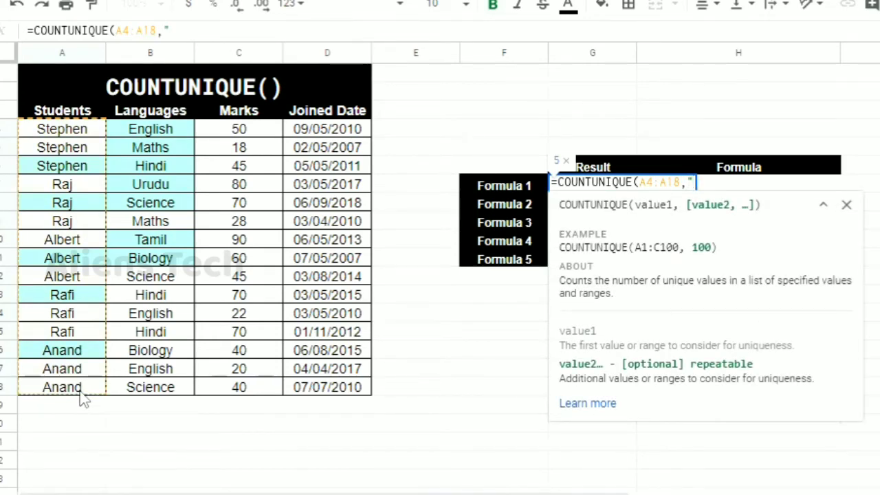
{"action": "type", "text": "Stephen\")"}
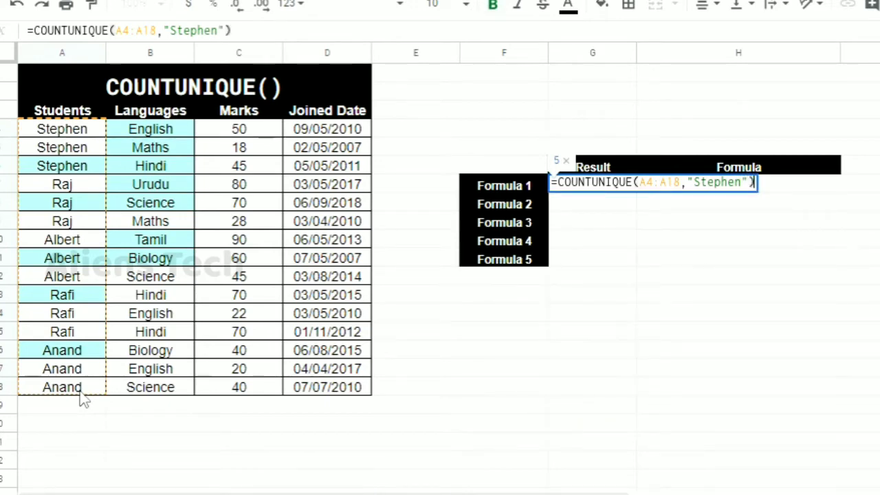
{"action": "key", "text": "Return"}
{"action": "key", "text": "Up"}
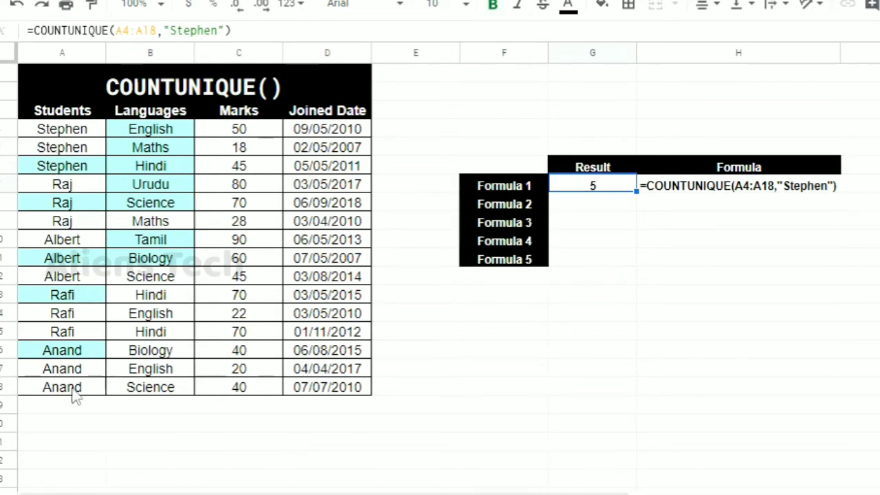
- Inspect the arguments of the COUNTUNIQUE formula in the Formula 1 result cell without changing them
{"action": "double_click", "coordinate": [615, 190]}
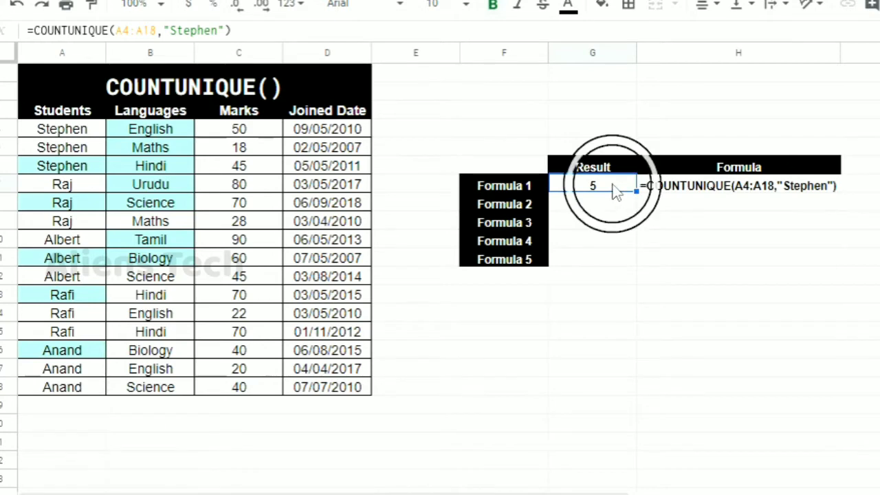
{"action": "double_click", "coordinate": [714, 183]}
{"action": "left_click", "coordinate": [714, 182]}
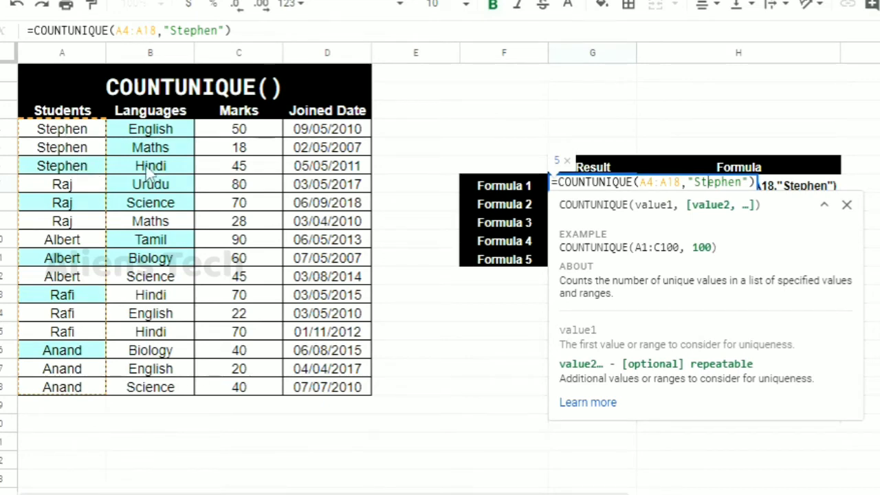
{"action": "key", "text": "Escape"}
- Enter a COUNTUNIQUE formula for Formula 2 over A4:A18, with a quoted student name missing from the list as second value
{"action": "key", "text": "Down"}
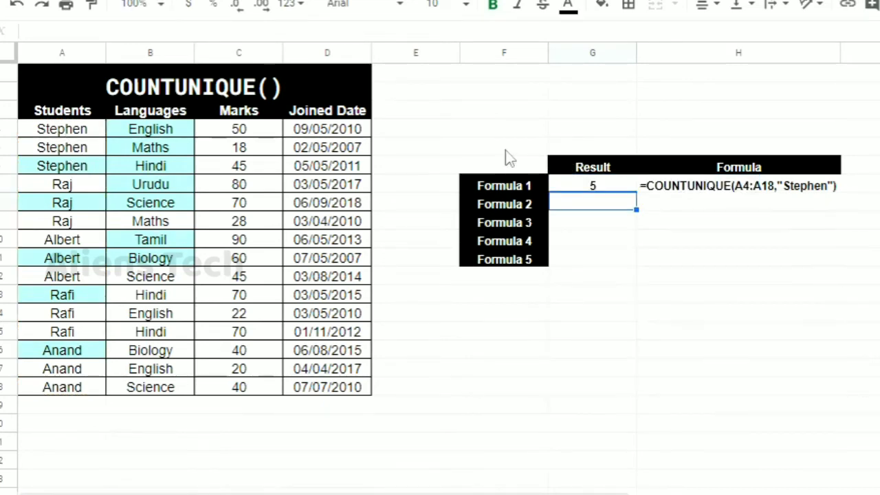
{"action": "type", "text": "=CO"}
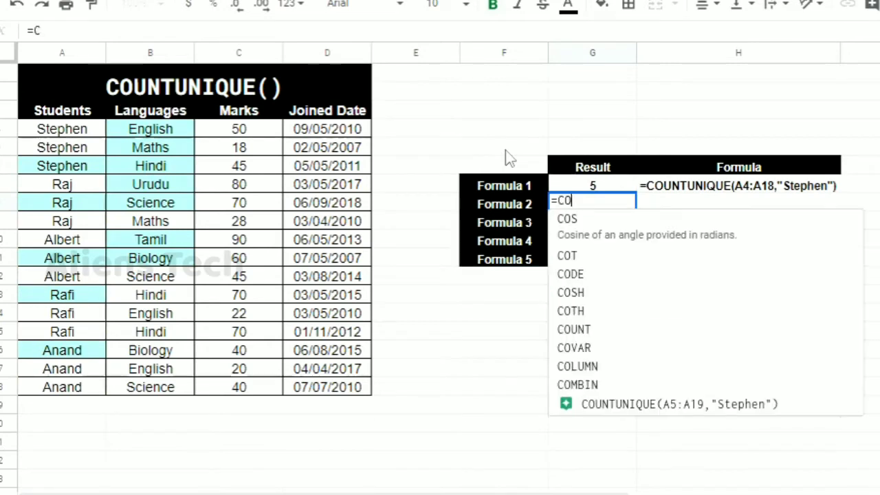
{"action": "type", "text": "UNTUNIQUE("}
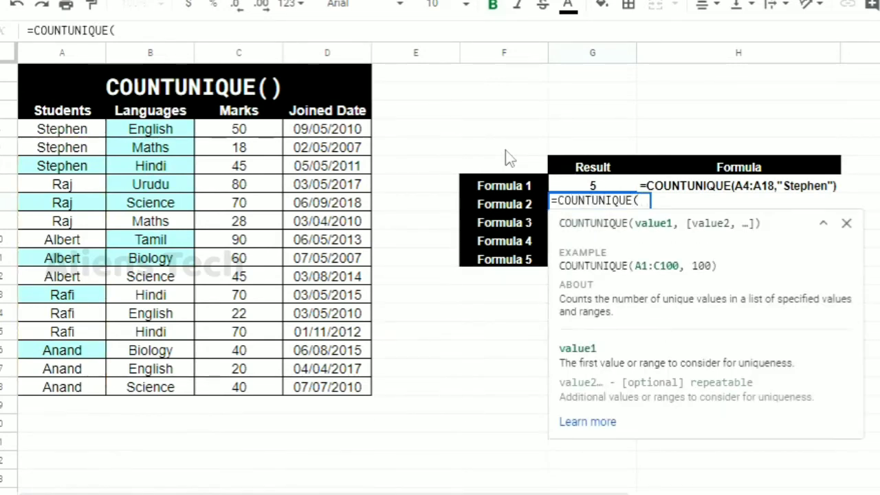
{"action": "left_click", "coordinate": [72, 138]}
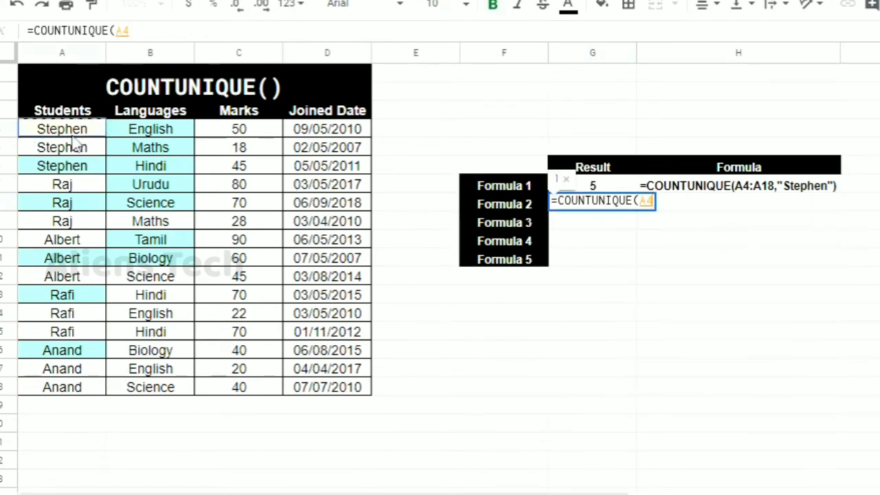
{"action": "left_click", "coordinate": [71, 393], "text": "shift"}
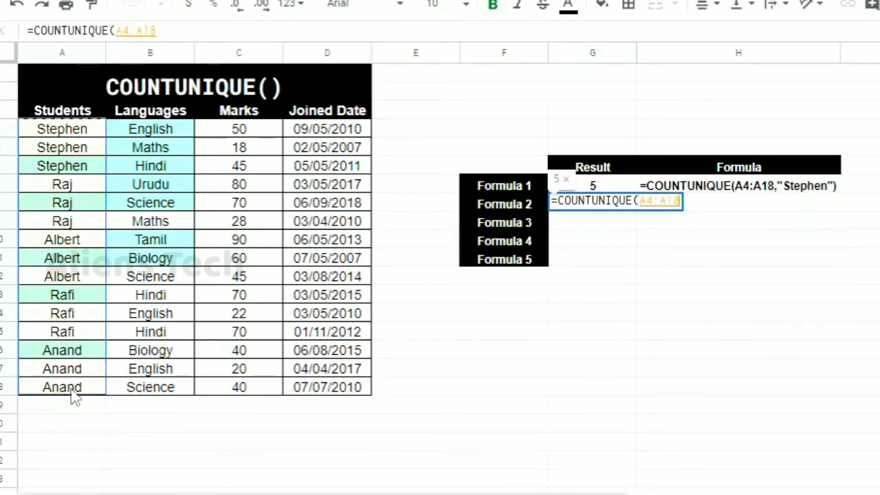
{"action": "type", "text": ",\""}
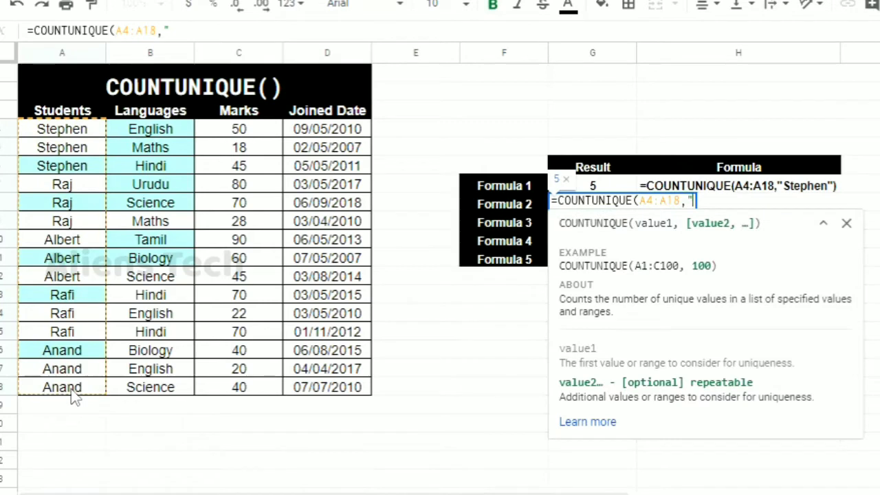
{"action": "type", "text": "\"Tarun"}
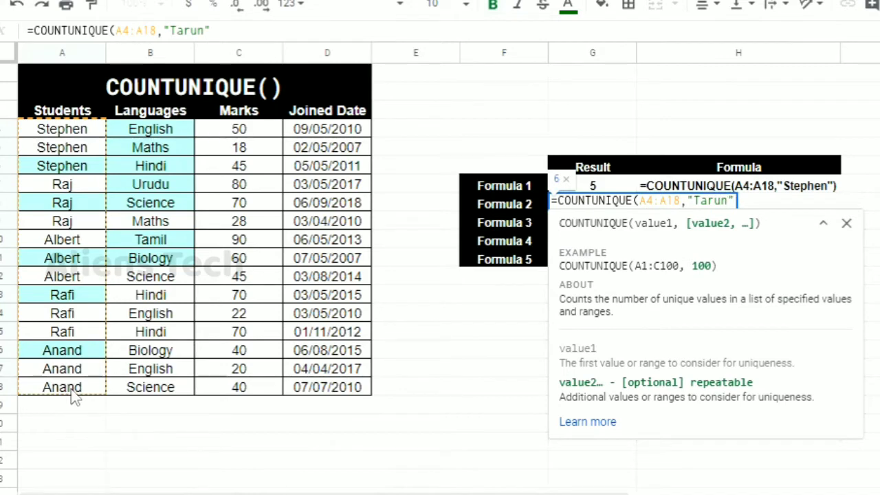
{"action": "type", "text": ")"}
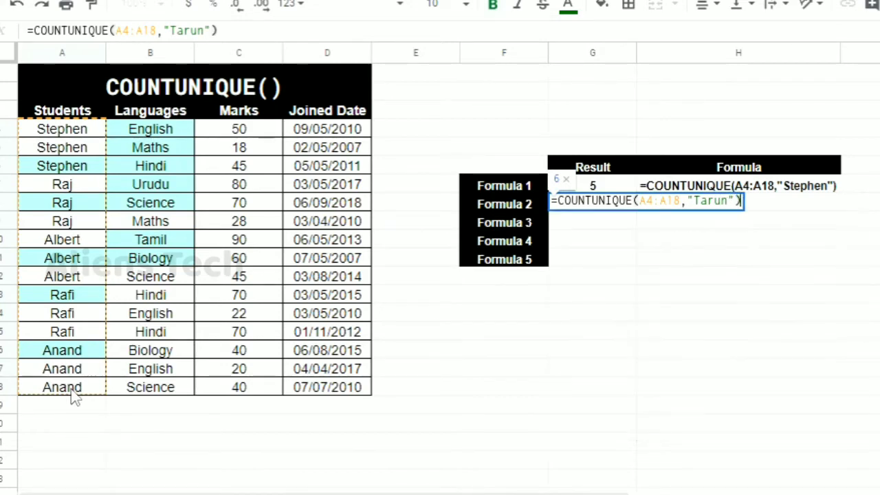
{"action": "key", "text": "Return"}
{"action": "key", "text": "Up"}
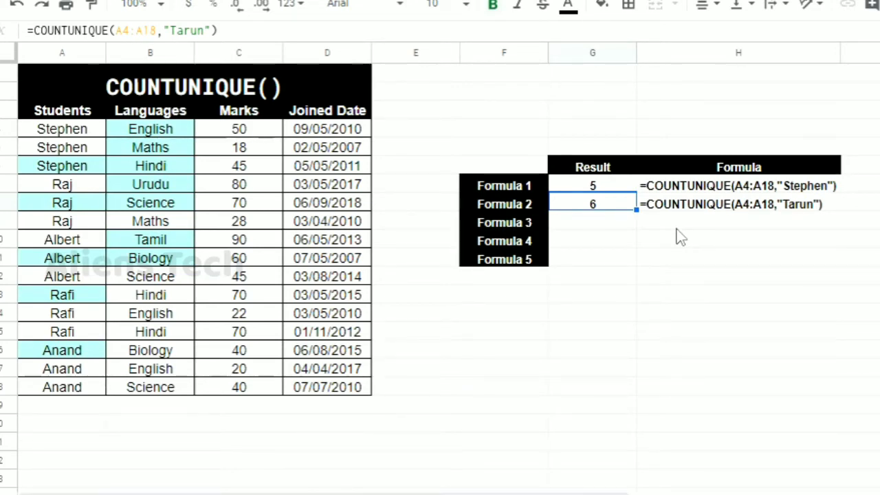
- Try to count the unique values of B4:B18 and C4:C18 with a two-range COUNTUNIQUE formula in the Formula 3 result cell
{"action": "key", "text": "Down"}
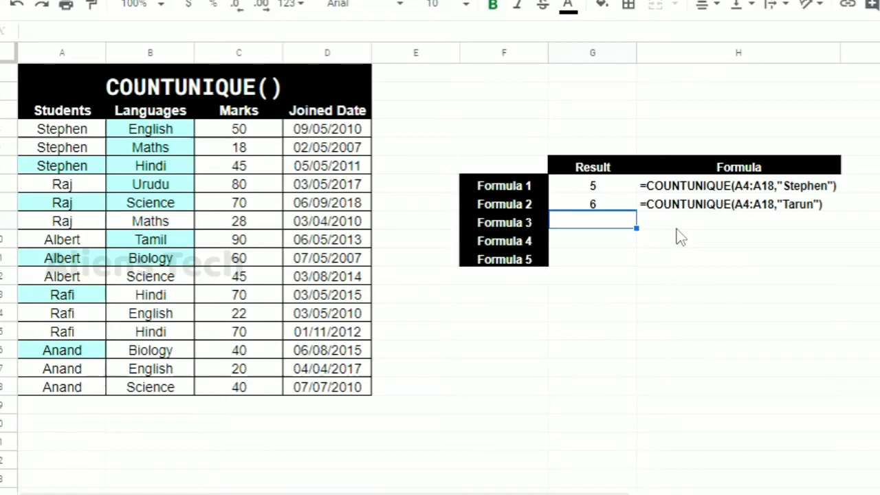
{"action": "type", "text": "="}
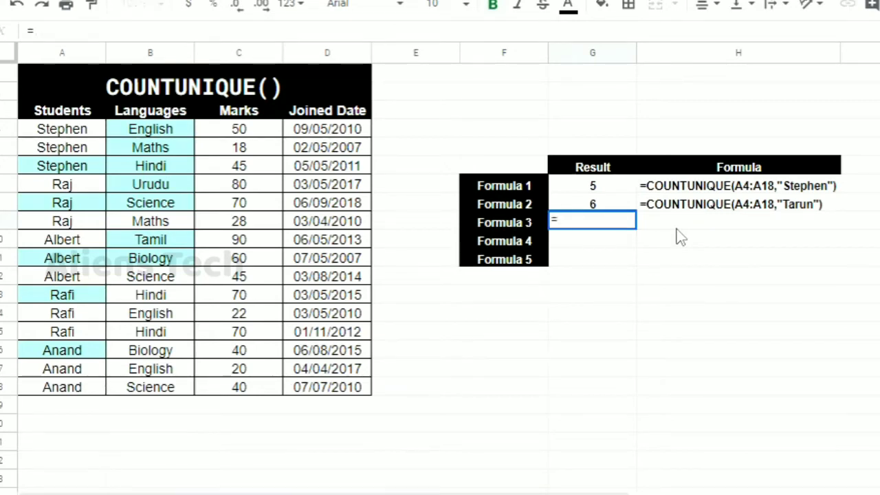
{"action": "type", "text": "COUNT"}
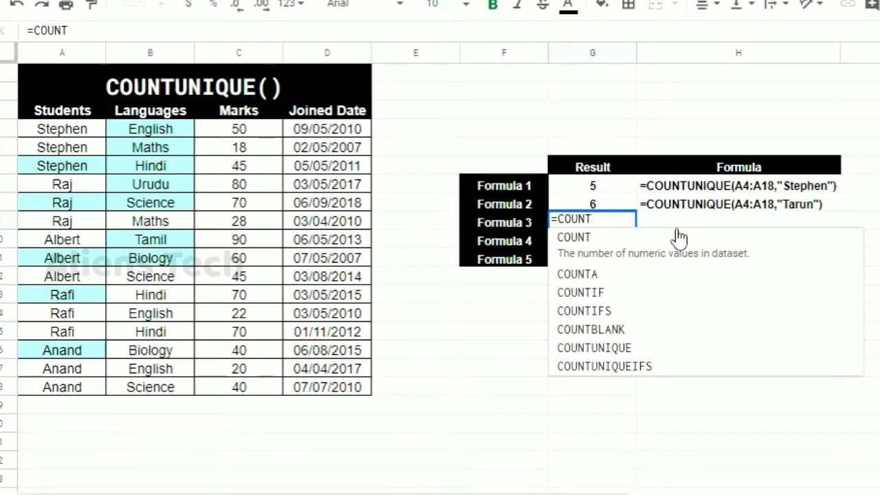
{"action": "type", "text": "F"}
{"action": "key", "text": "BackSpace"}
{"action": "key", "text": "BackSpace"}
{"action": "type", "text": "UNIQUE("}
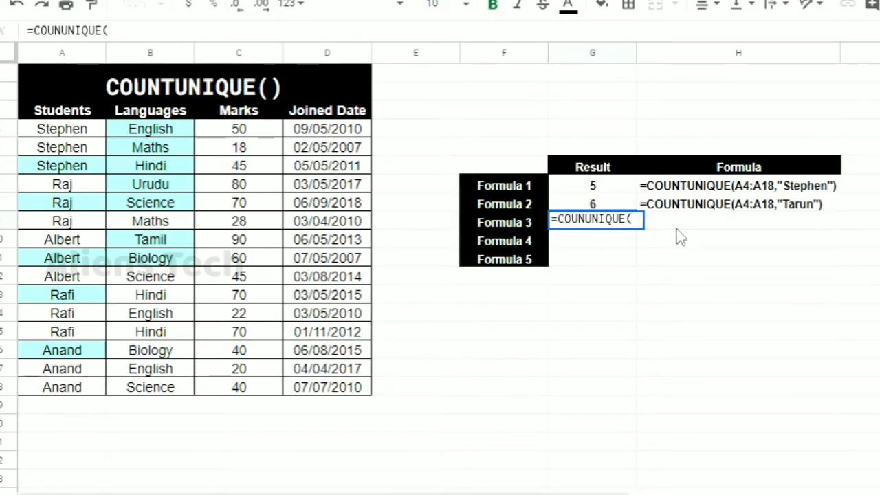
{"action": "left_click_drag", "start_coordinate": [173, 136], "coordinate": [163, 387]}
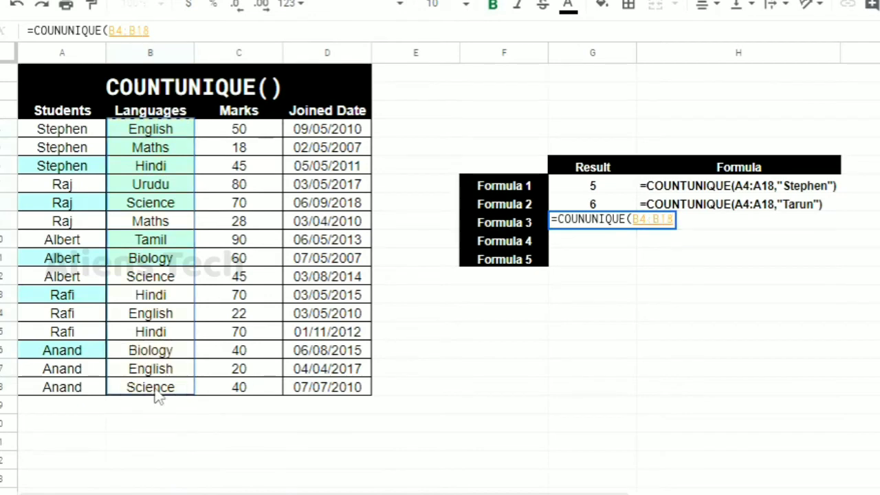
{"action": "type", "text": ","}
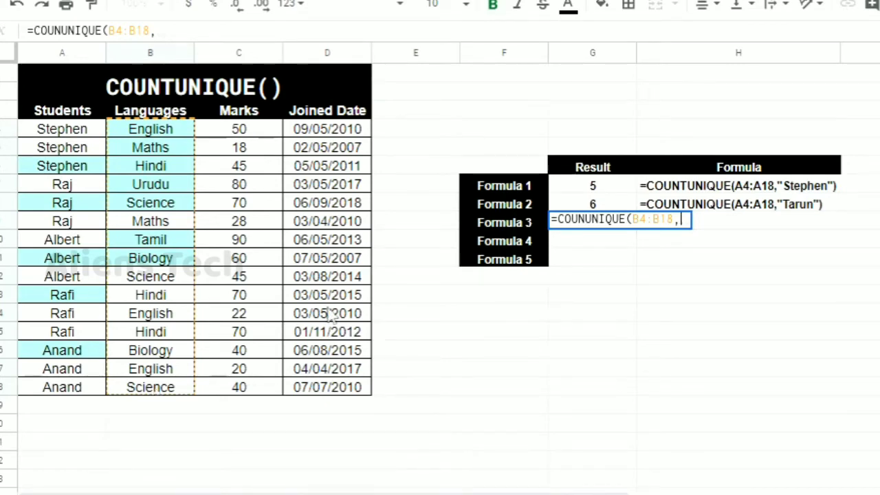
{"action": "left_click", "coordinate": [247, 130]}
{"action": "left_click", "coordinate": [257, 392], "text": "shift"}
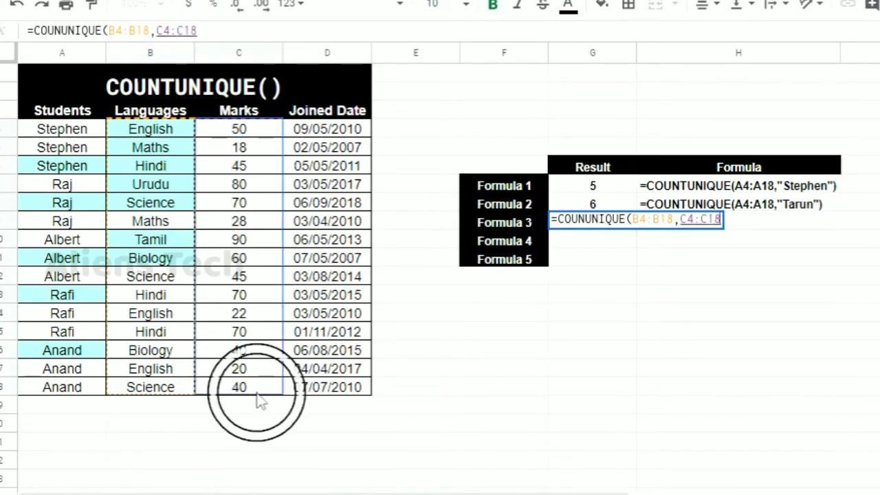
{"action": "type", "text": ")"}
{"action": "key", "text": "Return"}
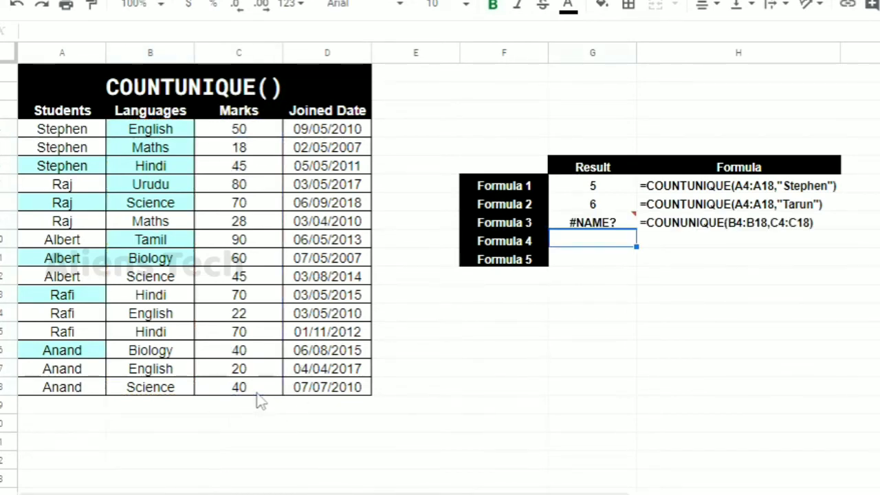
{"action": "key", "text": "Up"}
{"action": "key", "text": "F2"}
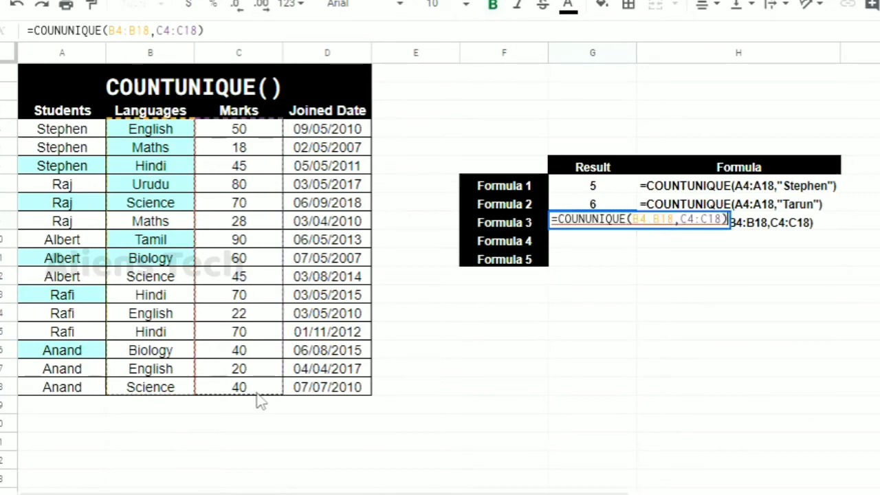
{"action": "key", "text": "Left"}
{"action": "key", "text": "Left"}
{"action": "key", "text": "Left"}
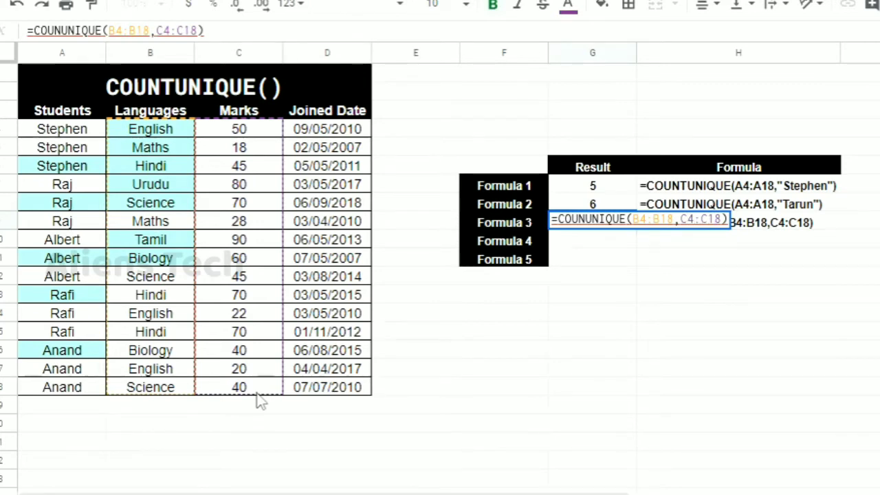
{"action": "key", "text": "Return"}
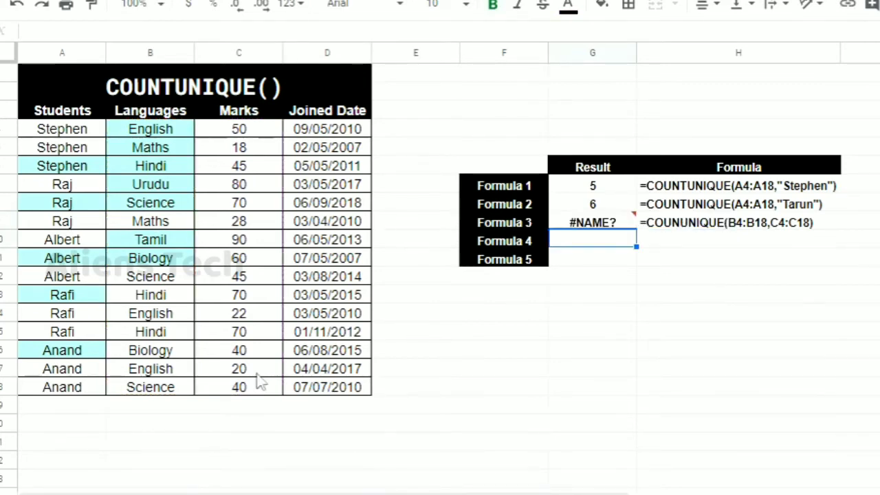
- Correct the misspelled function name in the Formula 3 result cell so the formula reads =COUNTUNIQUE(B4:B18,C4:C18)
{"action": "left_click", "coordinate": [600, 229]}
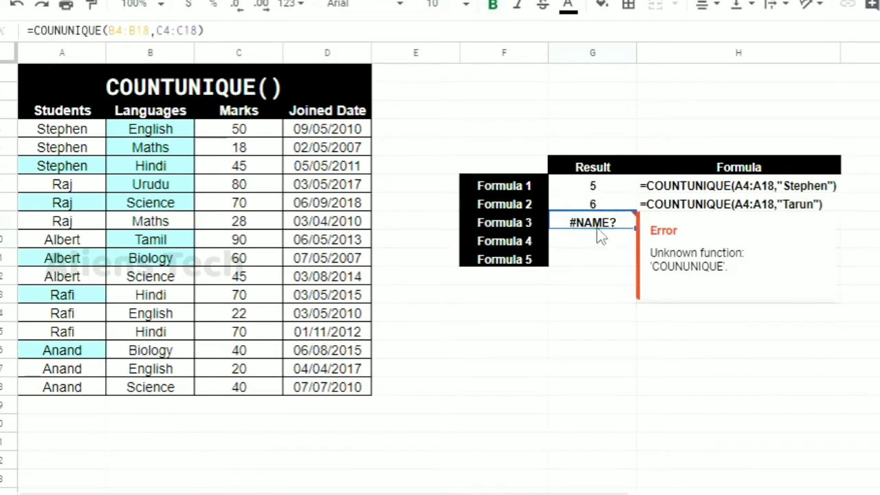
{"action": "double_click", "coordinate": [579, 221]}
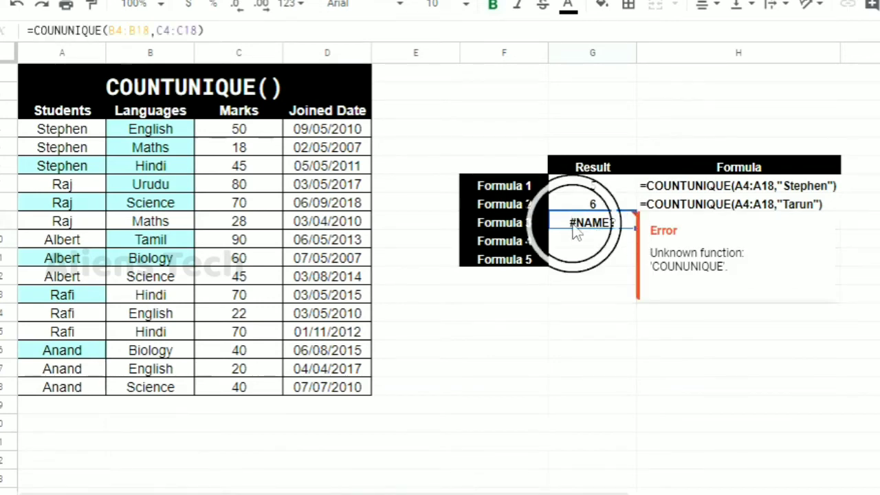
{"action": "key", "text": "Left"}
{"action": "key", "text": "Left"}
{"action": "key", "text": "Left"}
{"action": "key", "text": "Left"}
{"action": "key", "text": "Left"}
{"action": "key", "text": "Left"}
{"action": "key", "text": "Left"}
{"action": "key", "text": "Left"}
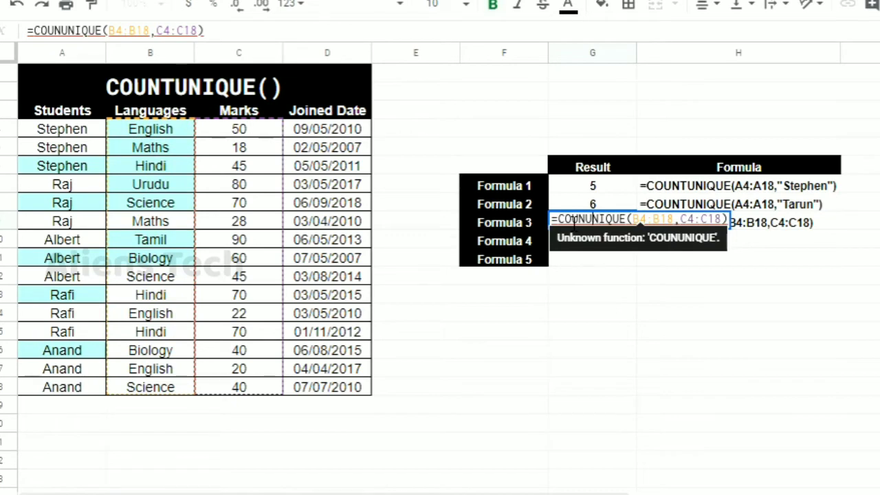
{"action": "key", "text": "Left"}
{"action": "type", "text": "T"}
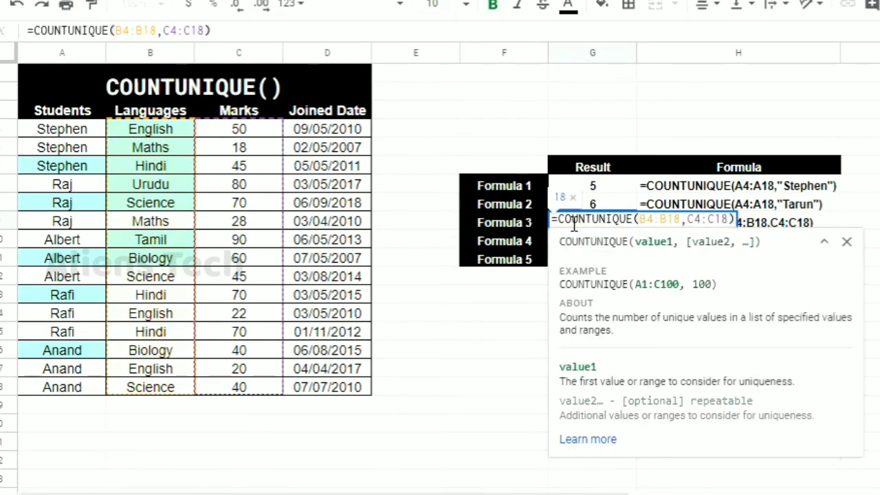
{"action": "key", "text": "Return"}
{"action": "left_click", "coordinate": [573, 225]}
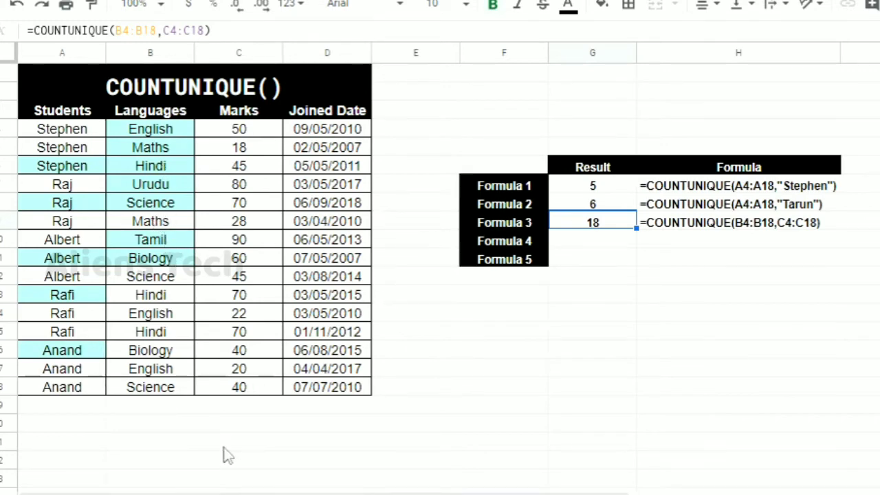
- Enter 7 in cell B19, directly below the Languages column
{"action": "left_click", "coordinate": [150, 411]}
{"action": "type", "text": "7"}
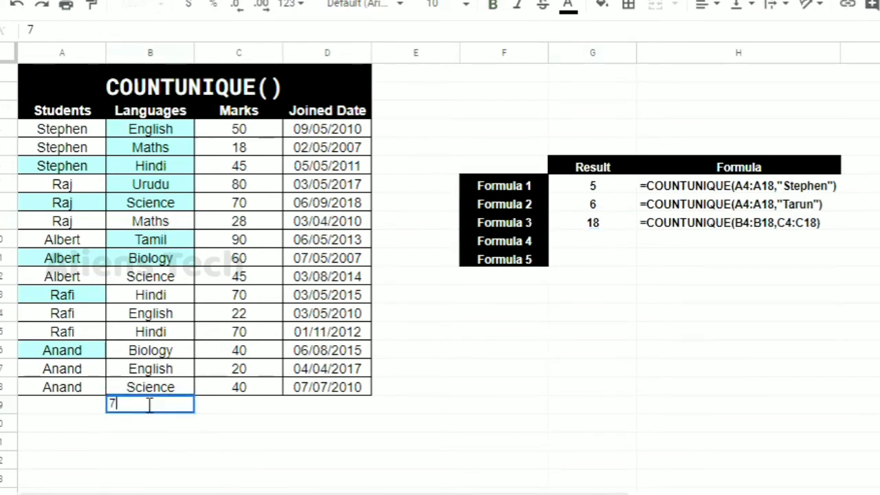
{"action": "key", "text": "Return"}
- Enter 11 in cell C19, directly below the Marks column
{"action": "key", "text": "Right"}
{"action": "key", "text": "Up"}
{"action": "key", "text": "Up"}
{"action": "key", "text": "shift+Up"}
{"action": "key", "text": "shift+Up"}
{"action": "key", "text": "shift+Up"}
{"action": "key", "text": "shift+Up"}
{"action": "key", "text": "shift+Up"}
{"action": "key", "text": "shift+Up"}
{"action": "key", "text": "shift+Up"}
{"action": "key", "text": "shift+Up"}
{"action": "key", "text": "shift+Up"}
{"action": "key", "text": "shift+Up"}
{"action": "key", "text": "shift+Up"}
{"action": "key", "text": "shift+Up"}
{"action": "key", "text": "shift+Up"}
{"action": "key", "text": "shift+Up"}
{"action": "key", "text": "shift+Up"}
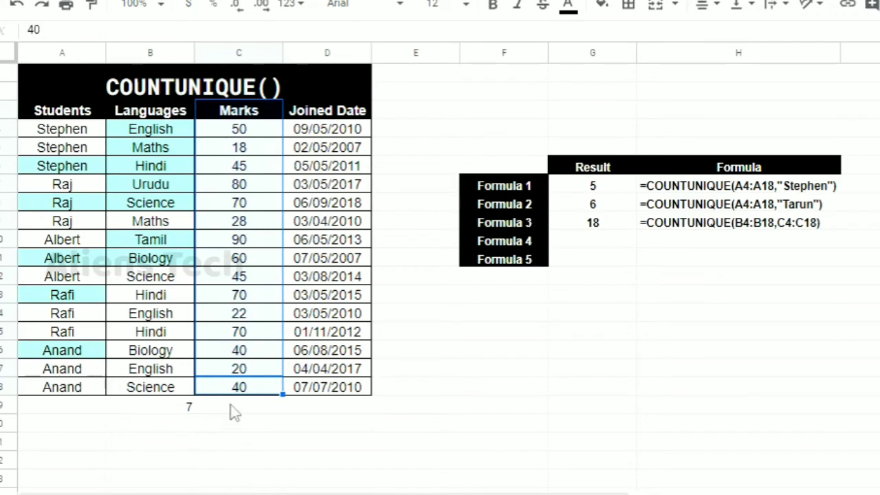
{"action": "key", "text": "Down"}
{"action": "type", "text": "11"}
{"action": "key", "text": "Return"}
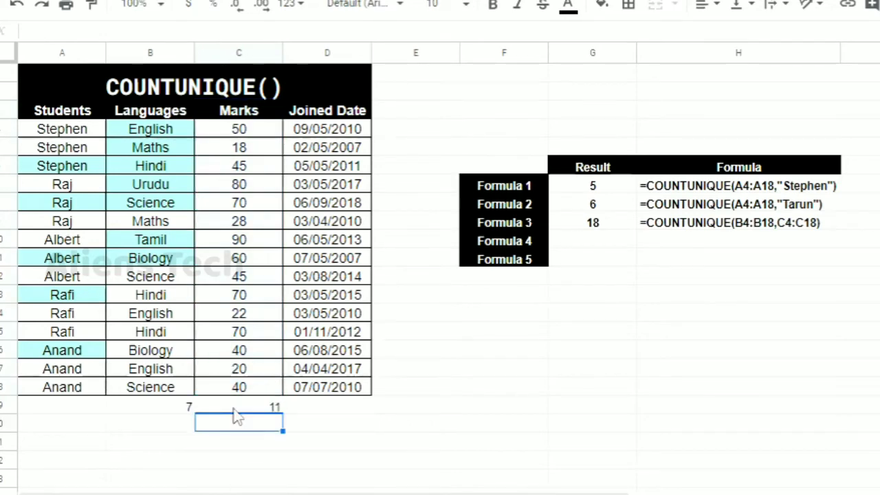
- Start a COUNTUNIQUE formula in the Formula 4 result cell with A4:A18 and the same quoted student name as in Formula 2
{"action": "key", "text": "Up"}
{"action": "key", "text": "Up"}
{"action": "key", "text": "Up"}
{"action": "key", "text": "Up"}
{"action": "key", "text": "Right"}
{"action": "key", "text": "Right"}
{"action": "key", "text": "Right"}
{"action": "key", "text": "Right"}
{"action": "key", "text": "Up"}
{"action": "key", "text": "Up"}
{"action": "key", "text": "Up"}
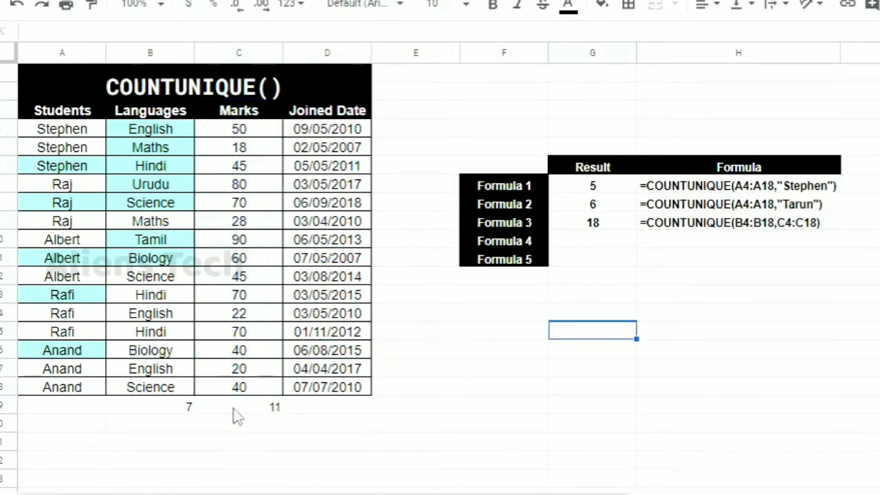
{"action": "key", "text": "Up"}
{"action": "key", "text": "Up"}
{"action": "key", "text": "Up"}
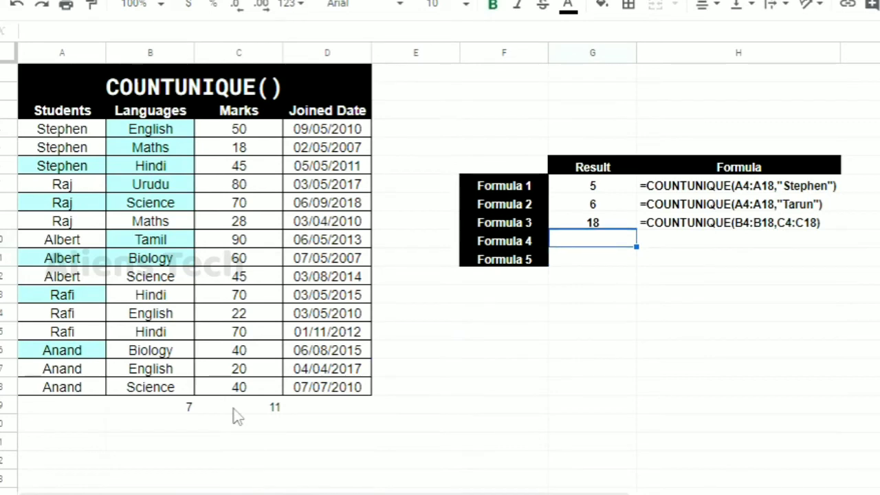
{"action": "type", "text": "="}
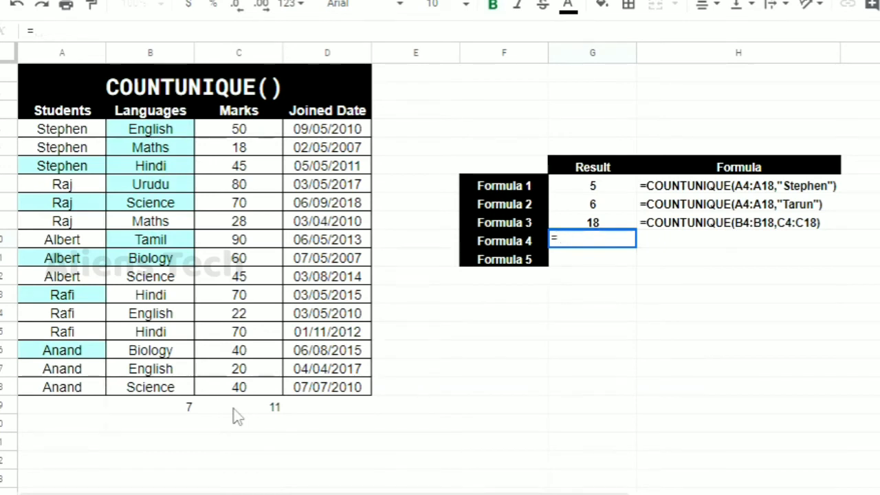
{"action": "type", "text": "C"}
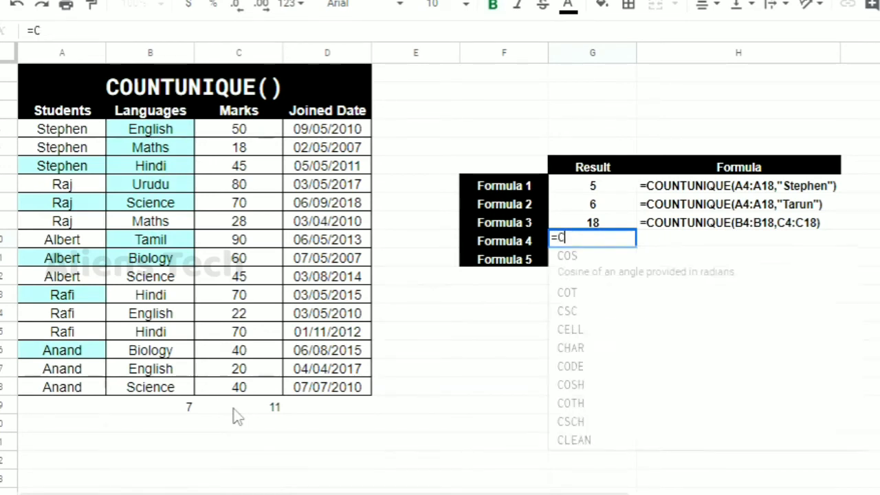
{"action": "type", "text": "OUNTUNI"}
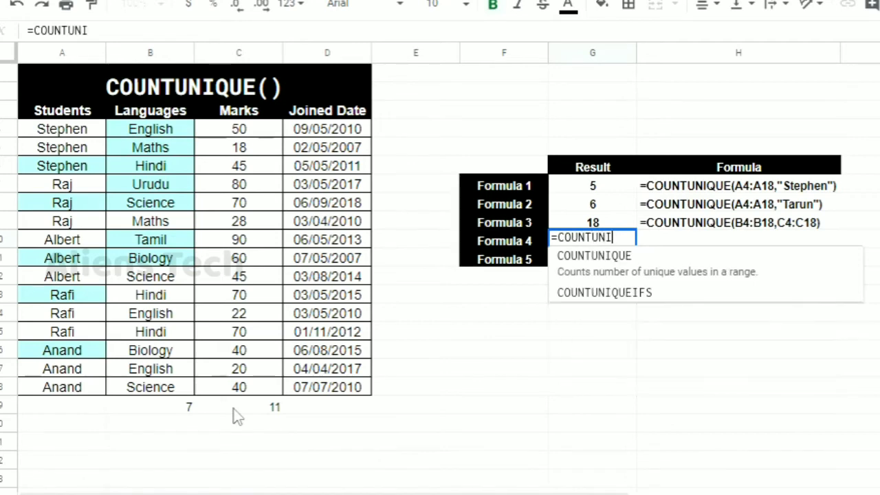
{"action": "type", "text": "QUE*("}
{"action": "key", "text": "BackSpace"}
{"action": "key", "text": "BackSpace"}
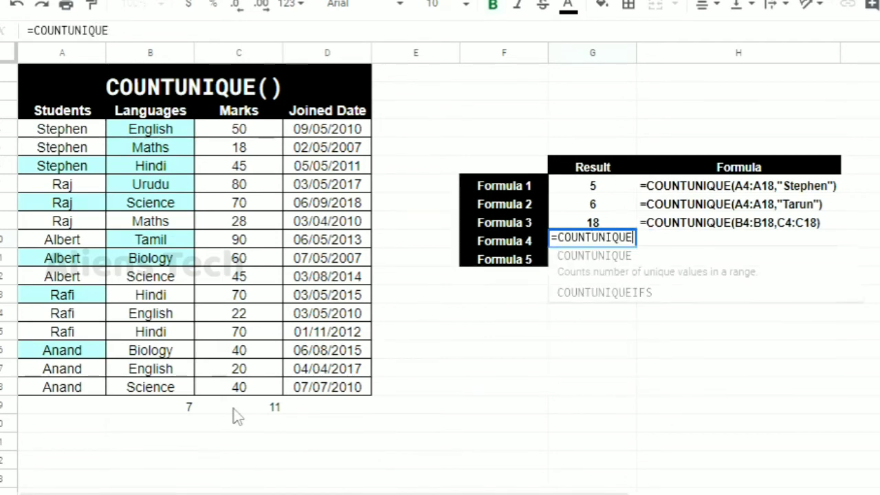
{"action": "type", "text": "("}
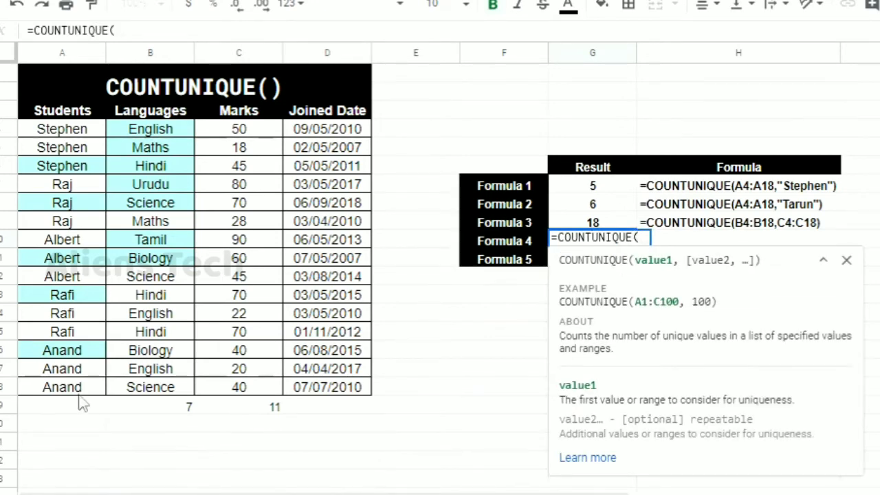
{"action": "left_click", "coordinate": [74, 131]}
{"action": "left_click", "coordinate": [62, 387], "text": "shift"}
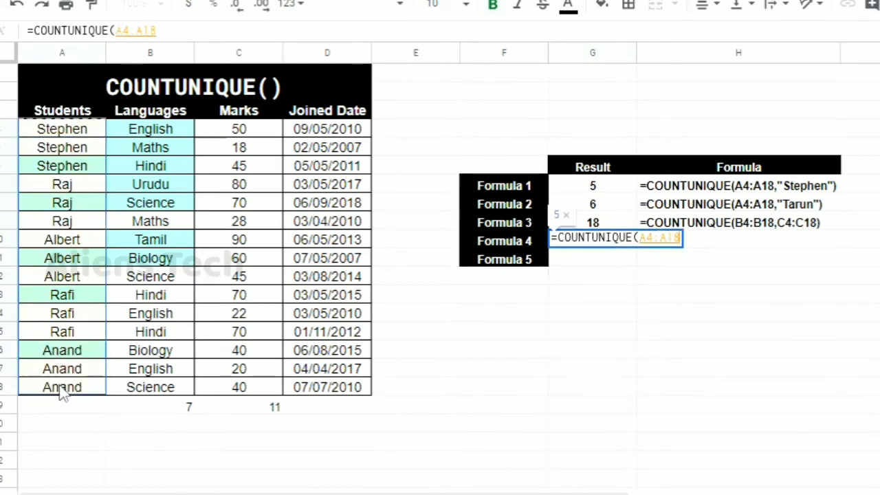
{"action": "type", "text": ",\"\""}
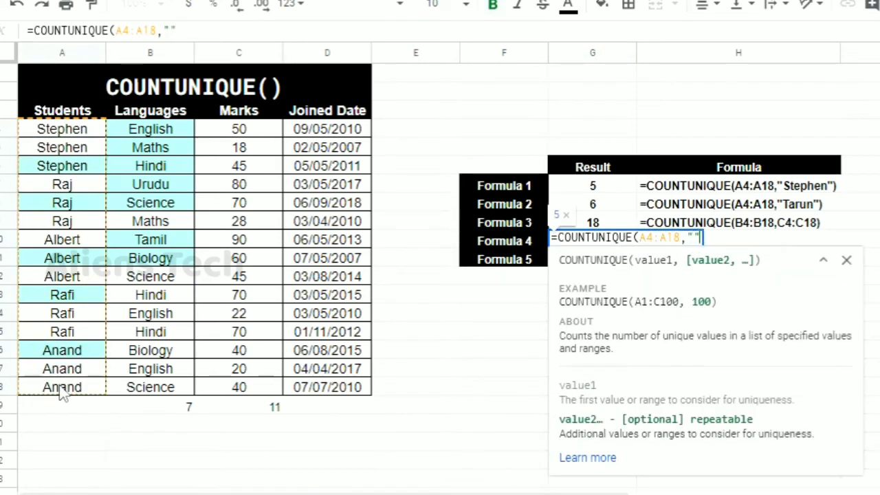
{"action": "type", "text": "Tarun"}
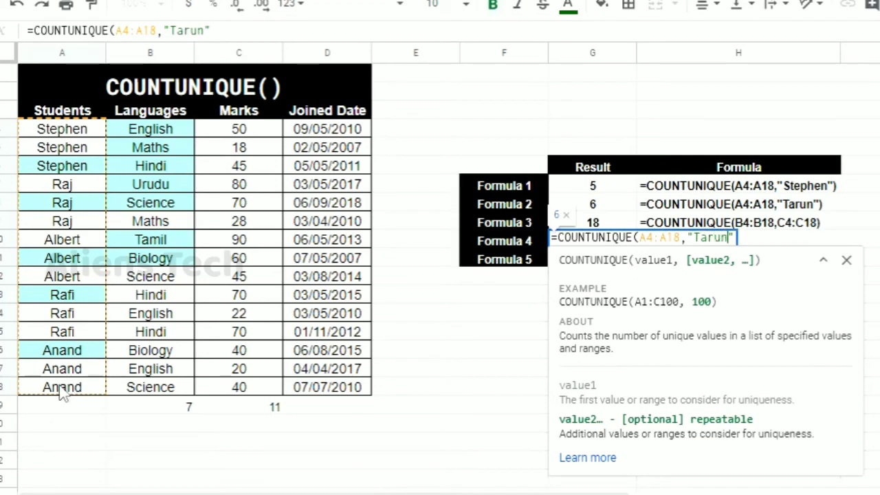
- Complete the Formula 4 formula with C4:C18 and "55" as its third and fourth arguments
{"action": "type", "text": ","}
{"action": "left_click", "coordinate": [242, 128]}
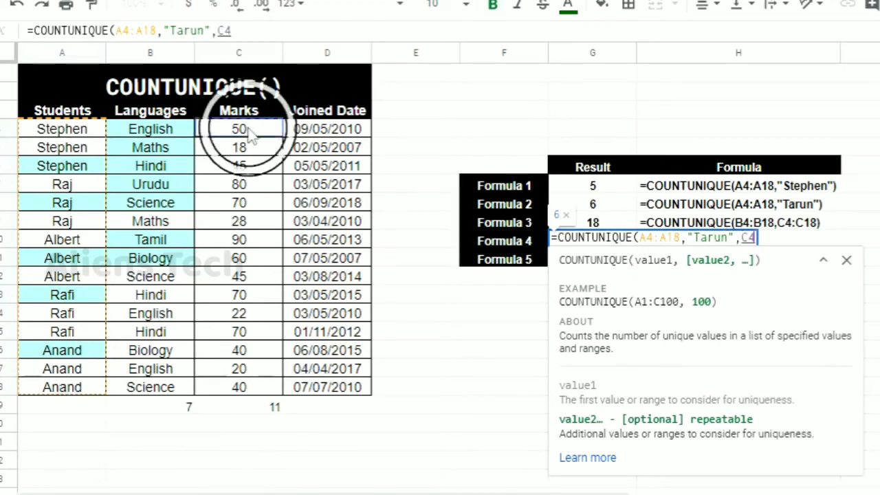
{"action": "left_click", "coordinate": [246, 387], "text": "shift"}
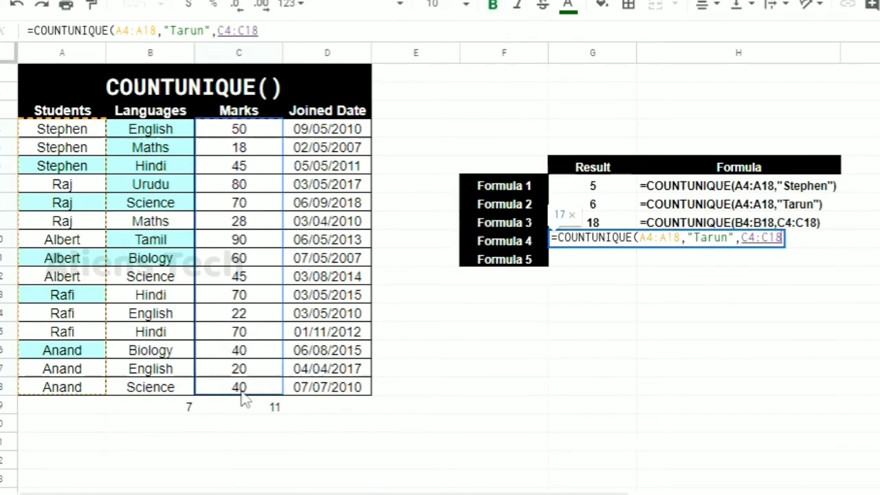
{"action": "type", "text": ","}
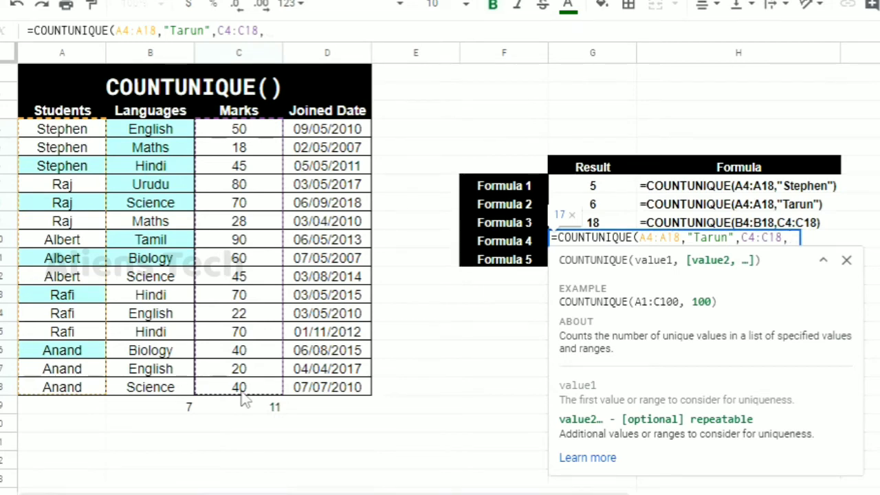
{"action": "type", "text": "\"\""}
{"action": "key", "text": "Left"}
{"action": "type", "text": "55\""}
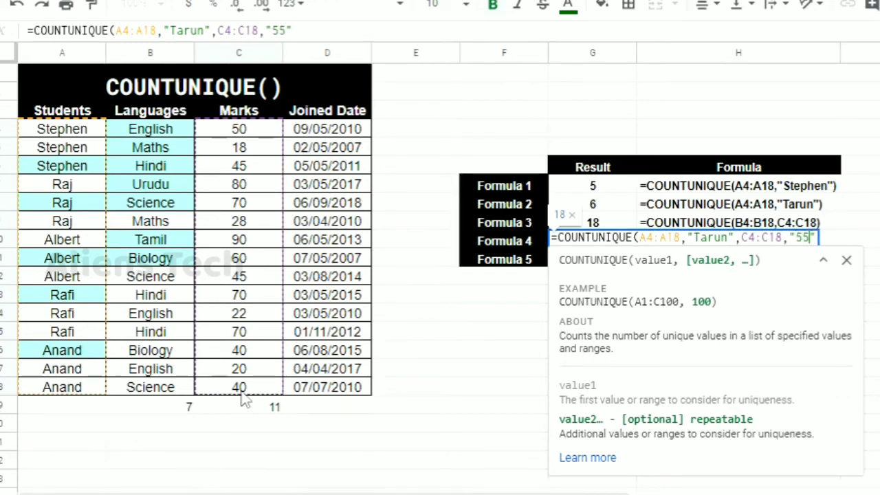
{"action": "type", "text": ")"}
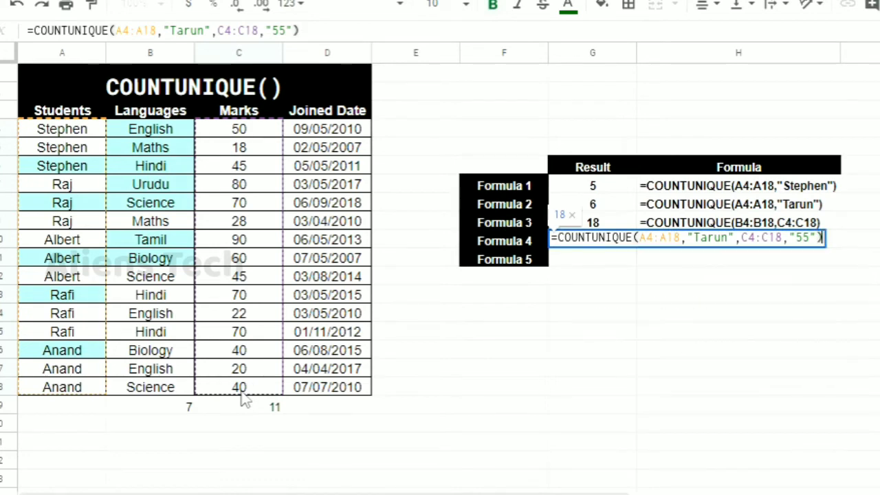
{"action": "key", "text": "Return"}
{"action": "key", "text": "Up"}
{"action": "key", "text": "Right"}
{"action": "key", "text": "Left"}
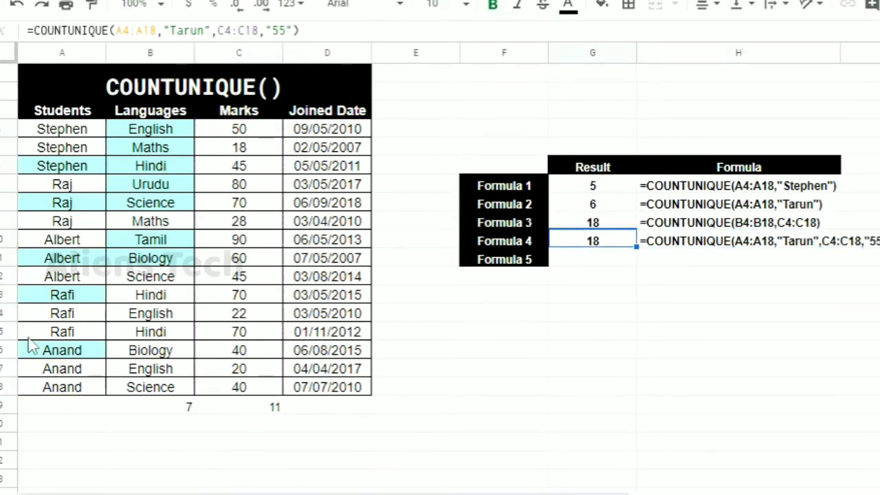
- Enter 5 in cell A19, directly below the Students column
{"action": "left_click", "coordinate": [49, 351]}
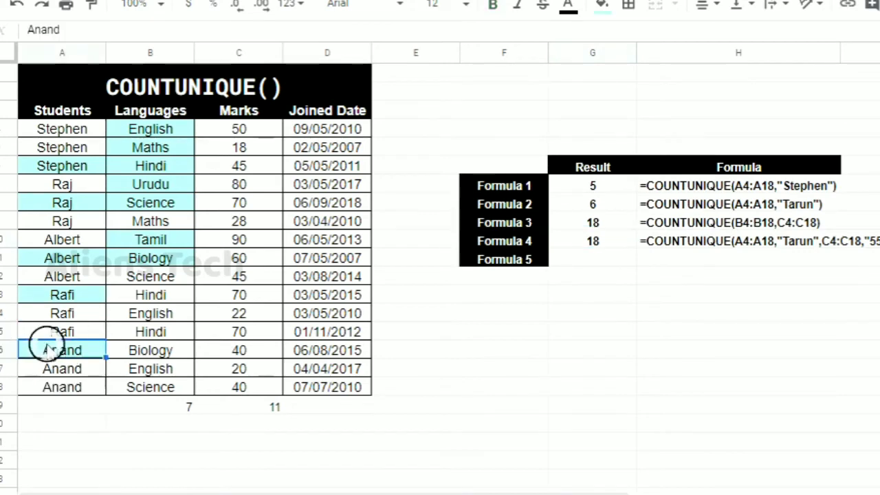
{"action": "left_click", "coordinate": [57, 294], "text": "ctrl"}
{"action": "left_click", "coordinate": [70, 407]}
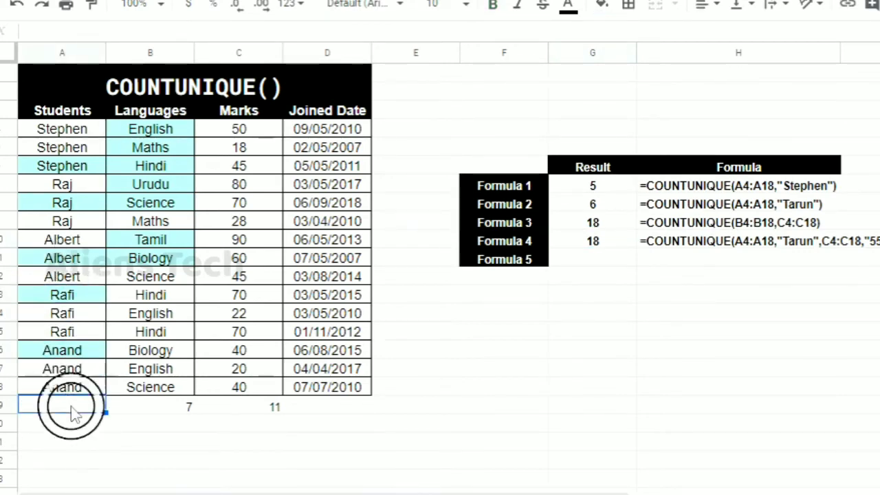
{"action": "type", "text": "5"}
{"action": "key", "text": "Return"}
{"action": "key", "text": "Right"}
{"action": "key", "text": "Right"}
{"action": "key", "text": "Up"}
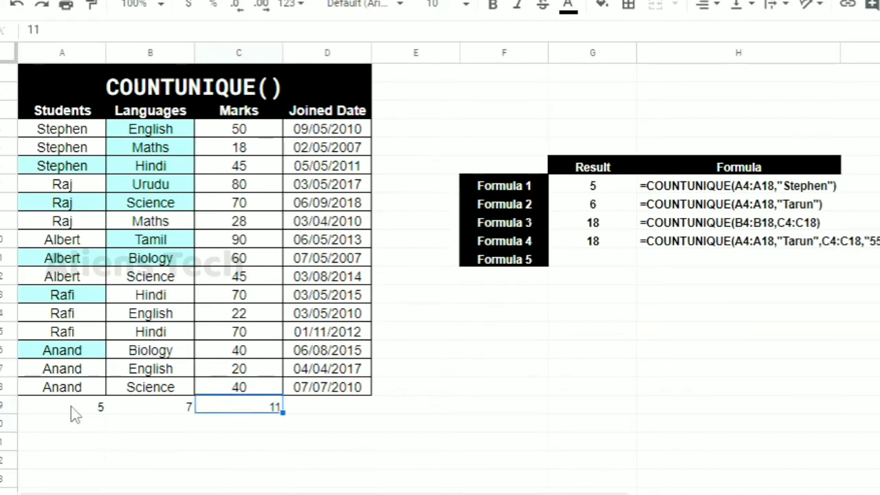
{"action": "key", "text": "Left"}
{"action": "key", "text": "Left"}
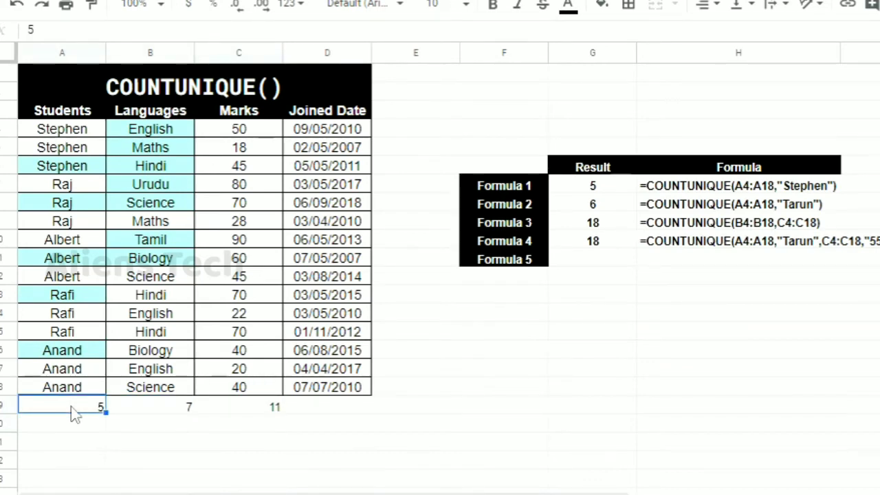
- Review the arguments of the Formula 4 formula, and widen column H to fit its formula text
{"action": "double_click", "coordinate": [599, 238]}
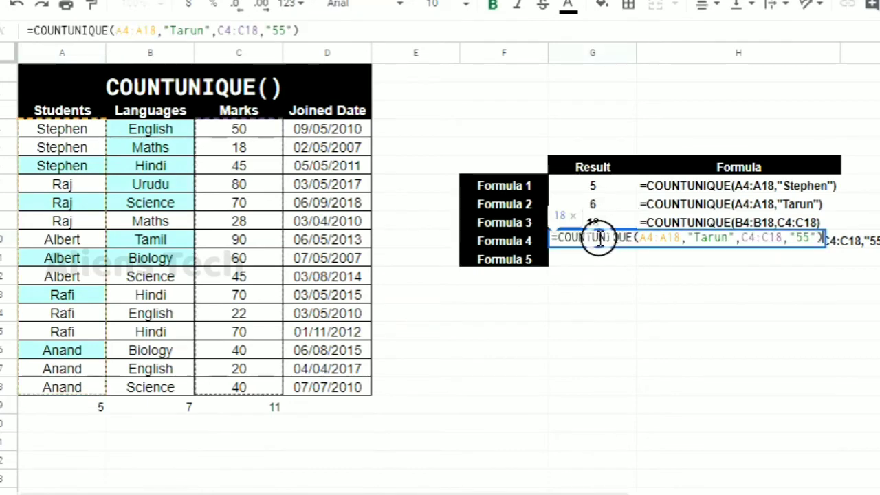
{"action": "double_click", "coordinate": [713, 237]}
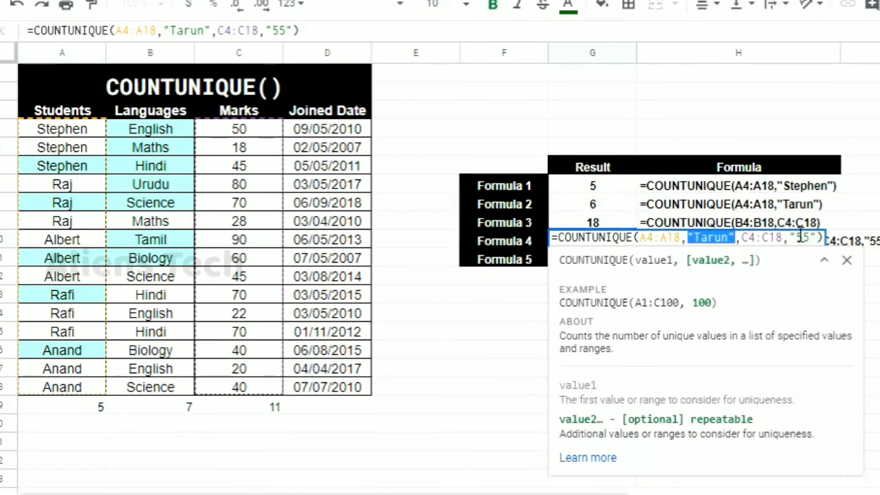
{"action": "key", "text": "Return"}
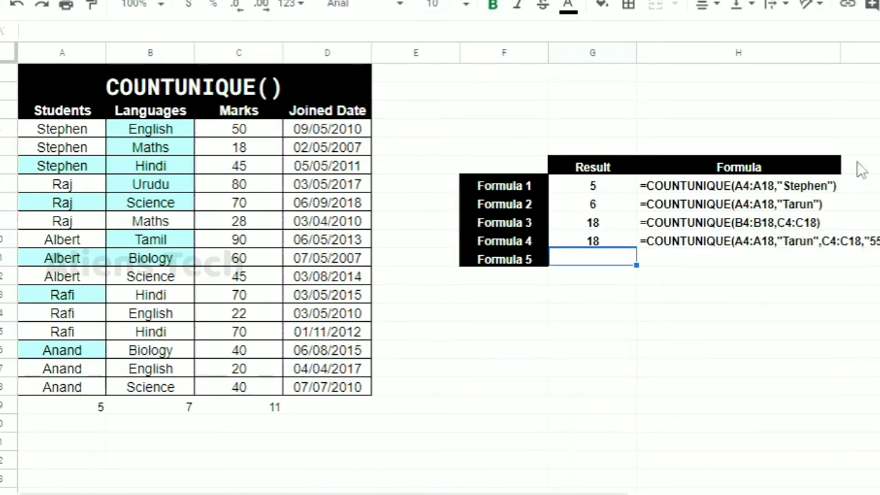
{"action": "double_click", "coordinate": [839, 55]}
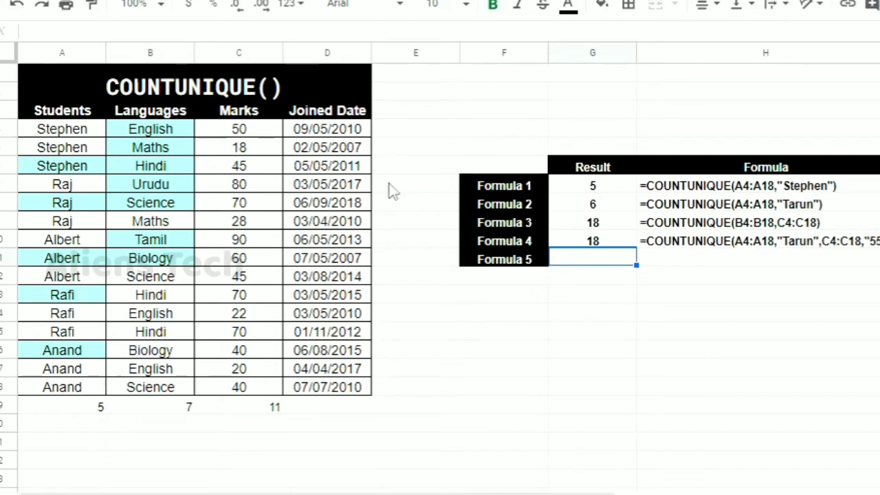
- Examine the marks in C4:C18 and the count noted in C19 beneath them
{"action": "left_click", "coordinate": [245, 136]}
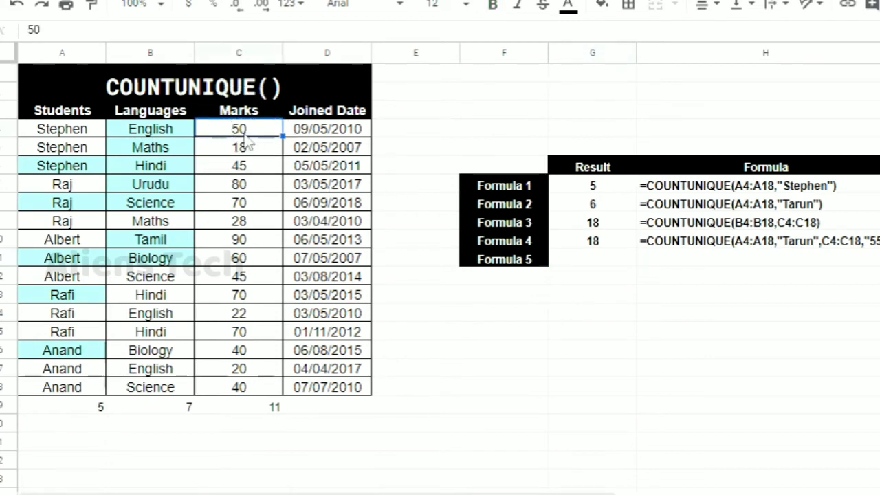
{"action": "left_click", "coordinate": [266, 389], "text": "shift"}
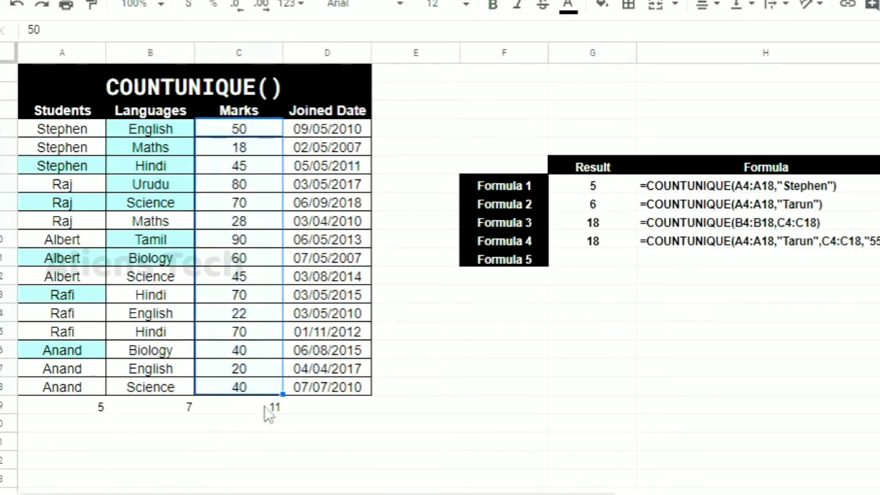
{"action": "left_click", "coordinate": [268, 412]}
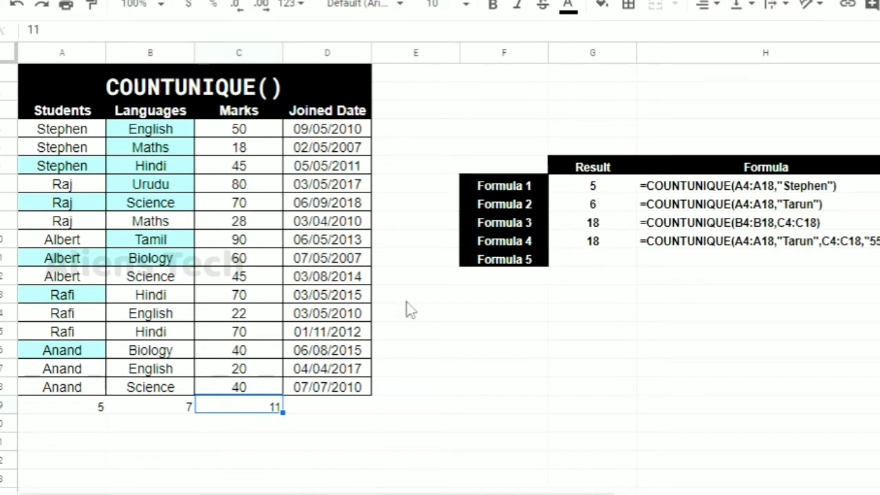
- Start a COUNTUNIQUE formula in the Result cell of Formula 5 with C4:C18 as its first argument
{"action": "left_click", "coordinate": [609, 262]}
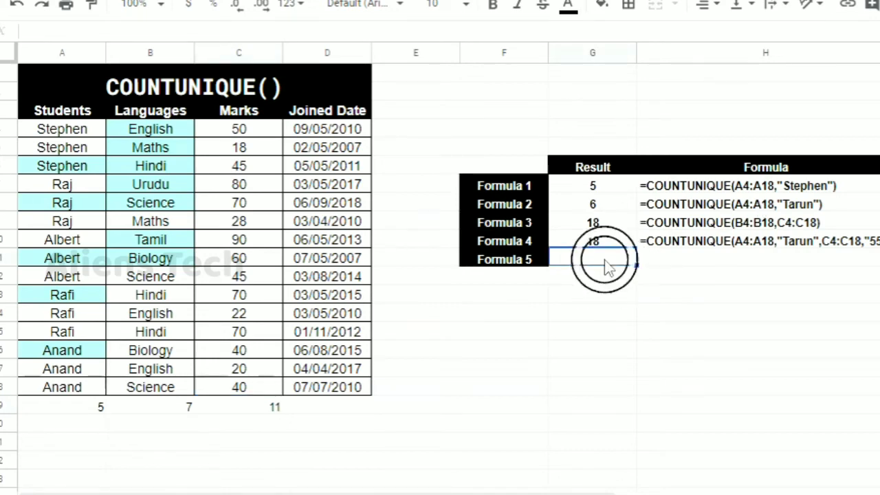
{"action": "type", "text": "=COUNT"}
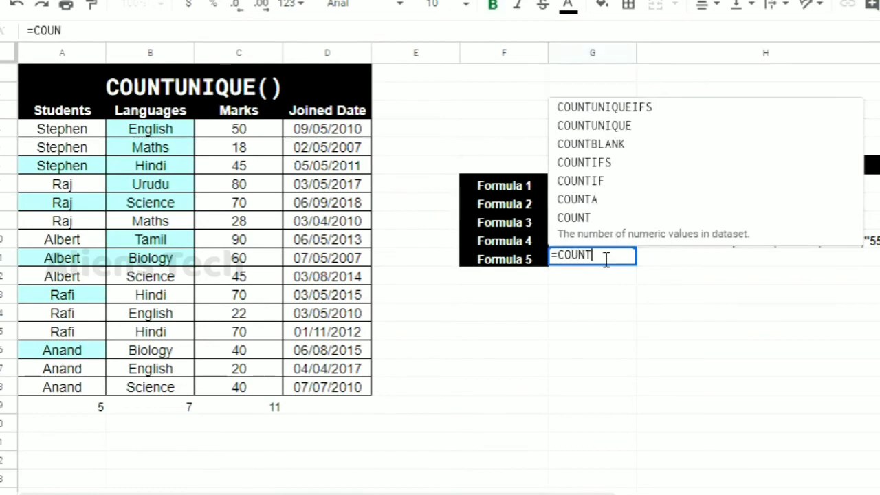
{"action": "type", "text": "UNIQ"}
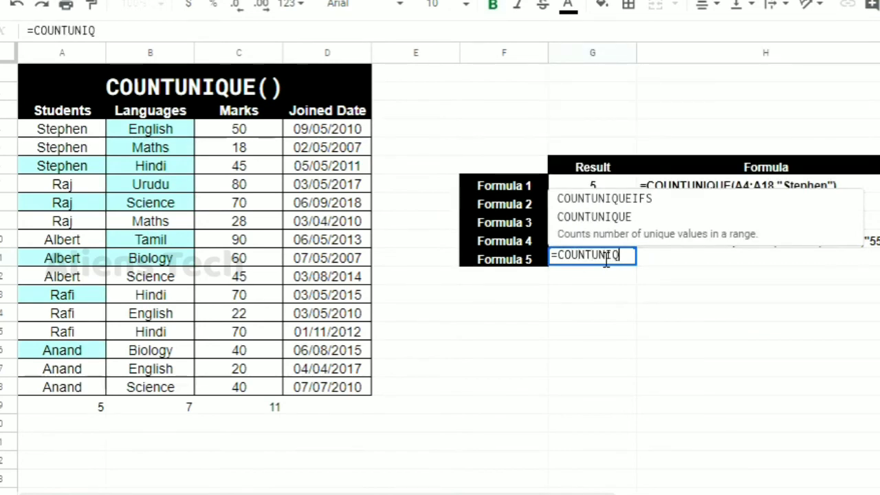
{"action": "type", "text": "UE("}
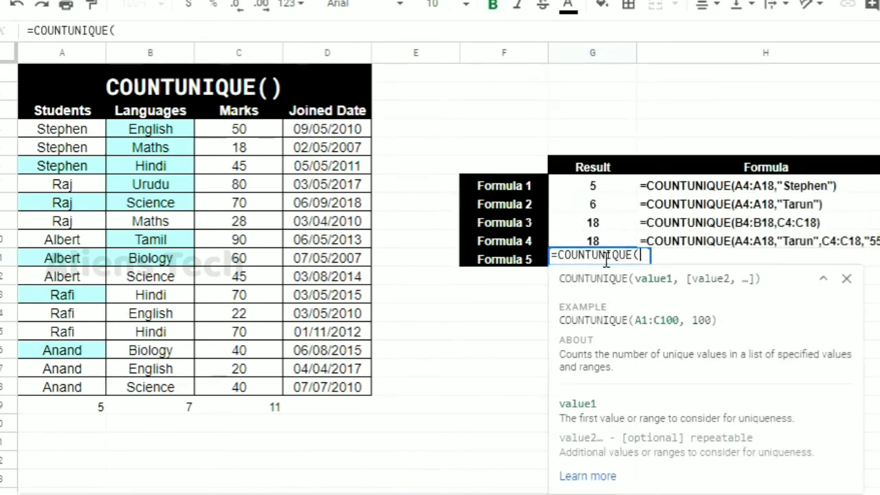
{"action": "left_click", "coordinate": [241, 138]}
{"action": "left_click", "coordinate": [260, 385], "text": "shift"}
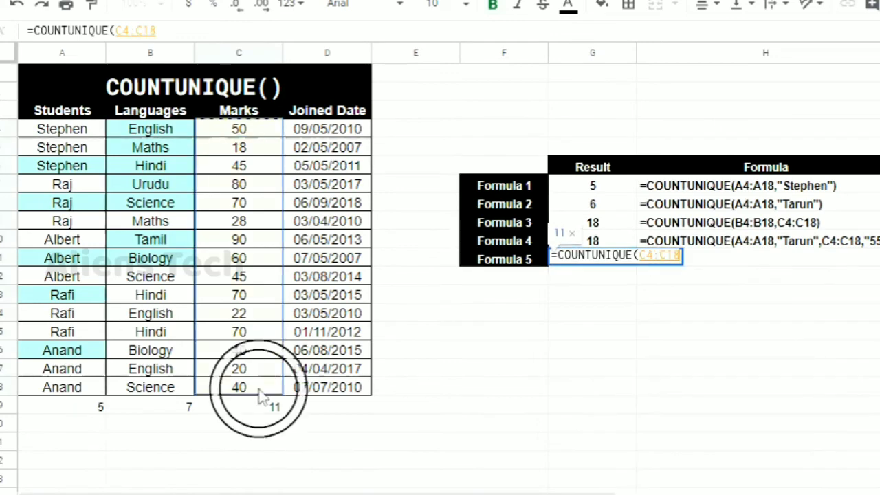
- Complete the Formula 5 formula with "15", "25" and "35" as its additional arguments
{"action": "type", "text": ",\"\""}
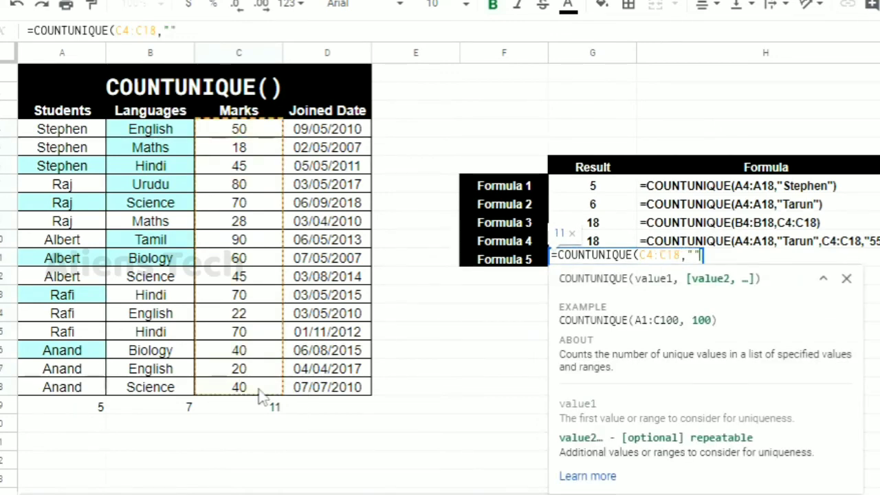
{"action": "type", "text": "15"}
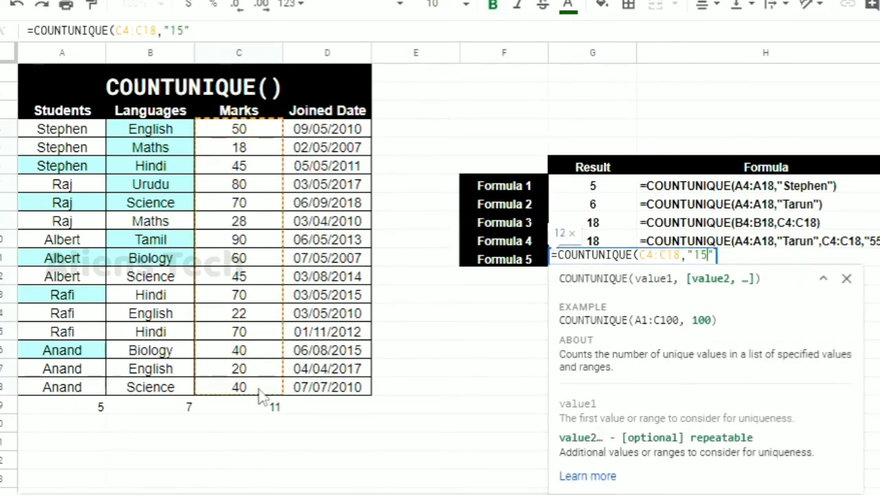
{"action": "type", "text": ",\"\""}
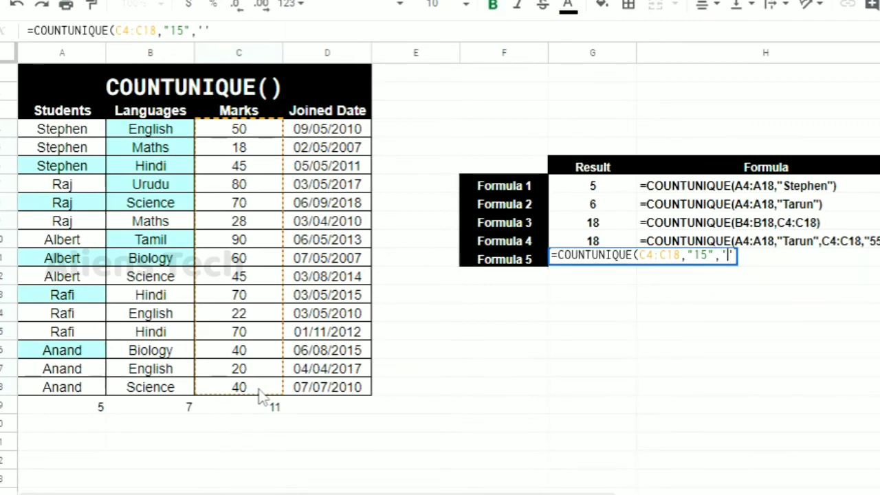
{"action": "key", "text": "shift+Left"}
{"action": "key", "text": "shift+Left"}
{"action": "type", "text": "\"\""}
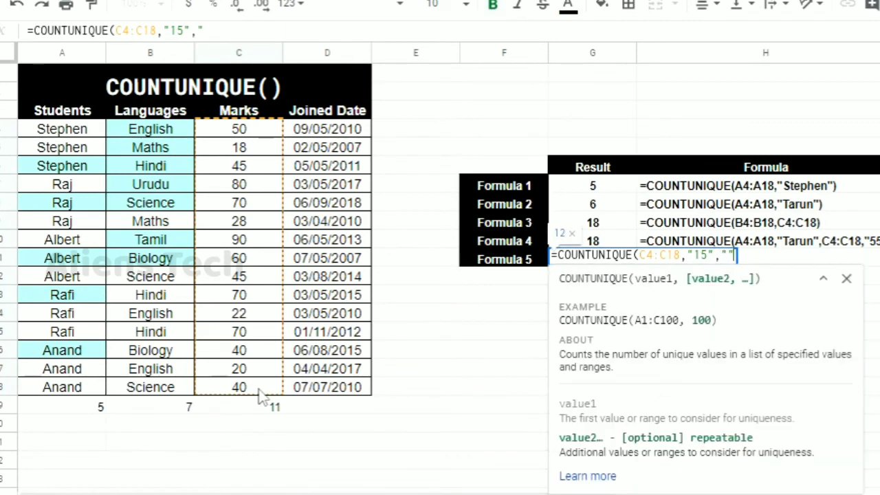
{"action": "type", "text": "25"}
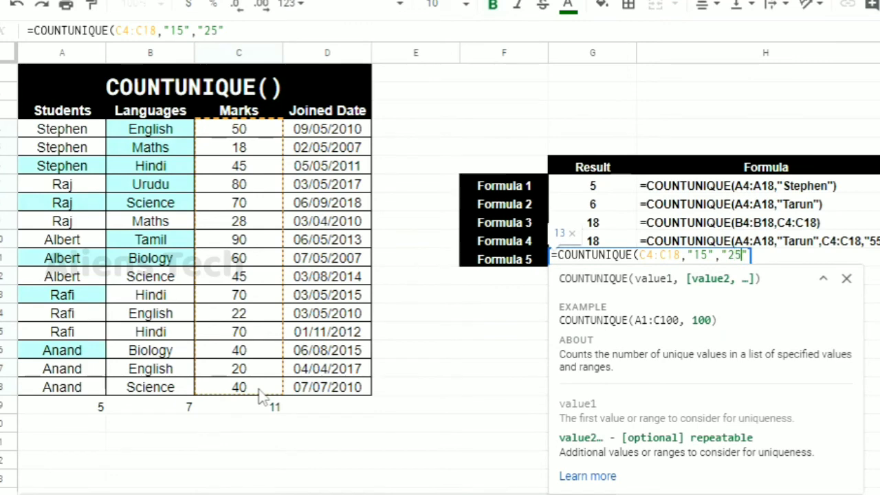
{"action": "type", "text": ",\"\"35"}
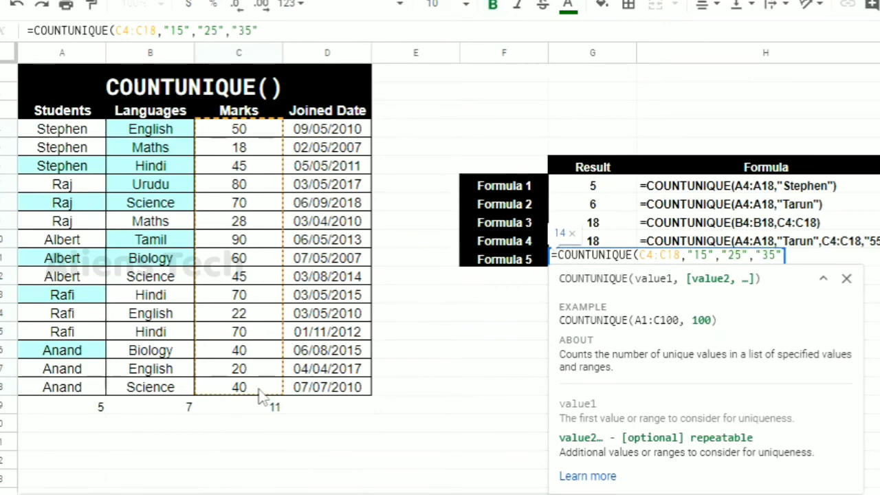
{"action": "key", "text": "Right"}
{"action": "type", "text": ")"}
{"action": "key", "text": "Return"}
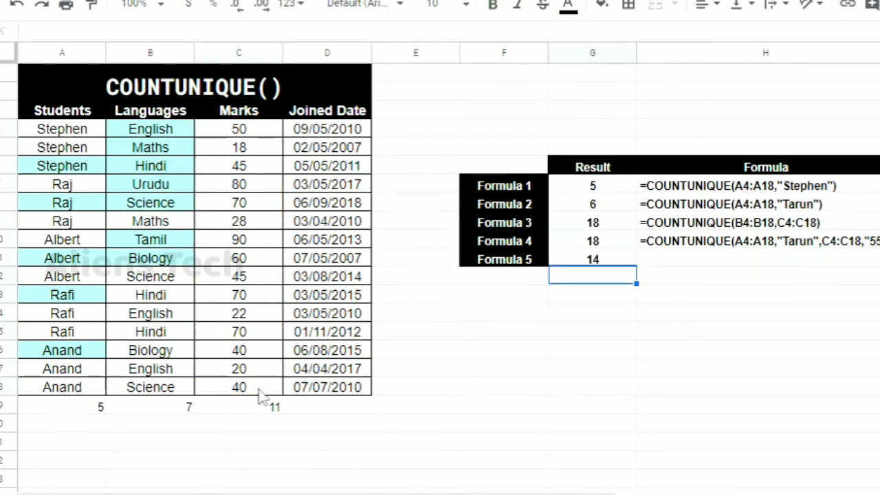
- Edit the Formula 5 formula so that C4:C18 is followed by the single text argument "15,35"
{"action": "key", "text": "Up"}
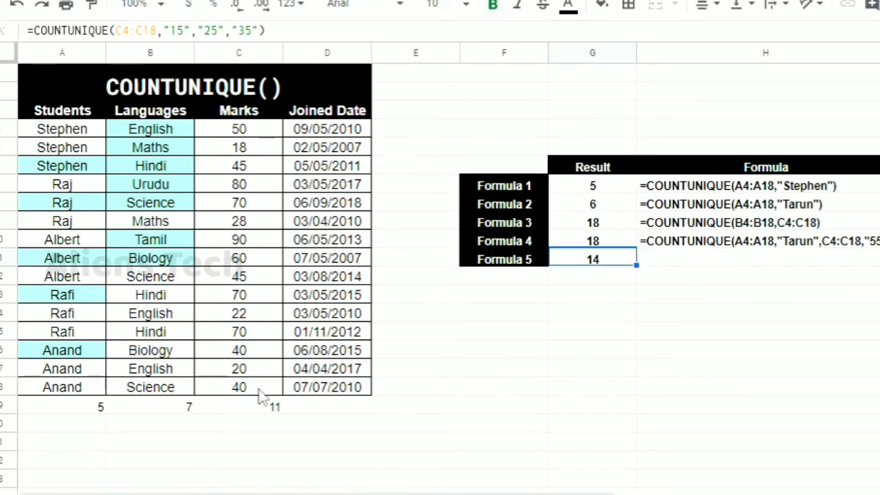
{"action": "key", "text": "F2"}
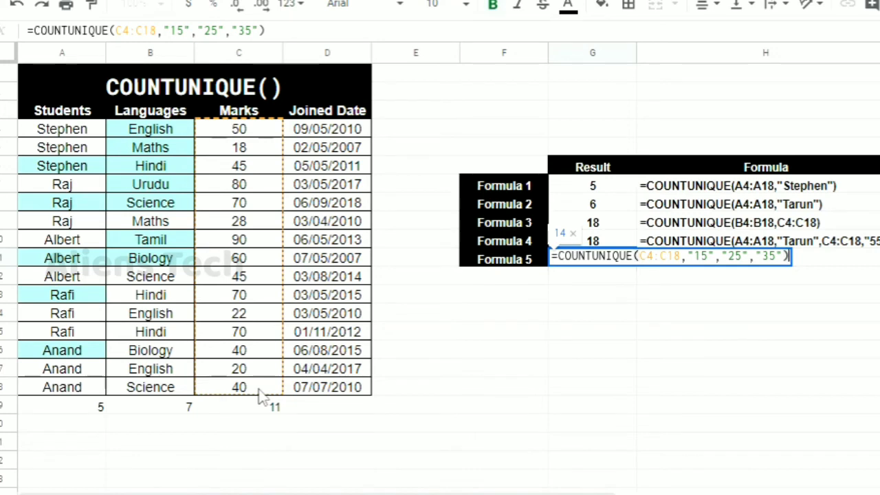
{"action": "key", "text": "Left"}
{"action": "key", "text": "Left"}
{"action": "key", "text": "Left"}
{"action": "key", "text": "Left"}
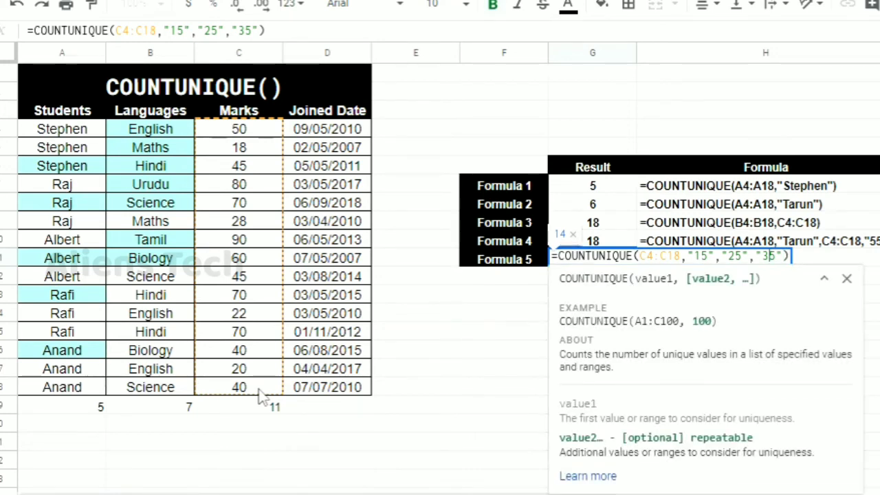
{"action": "key", "text": "shift+Left"}
{"action": "key", "text": "shift+Left"}
{"action": "key", "text": "shift+Left"}
{"action": "key", "text": "shift+Left"}
{"action": "key", "text": "shift+Left"}
{"action": "key", "text": "shift+Left"}
{"action": "key", "text": "shift+Left"}
{"action": "key", "text": "shift+Left"}
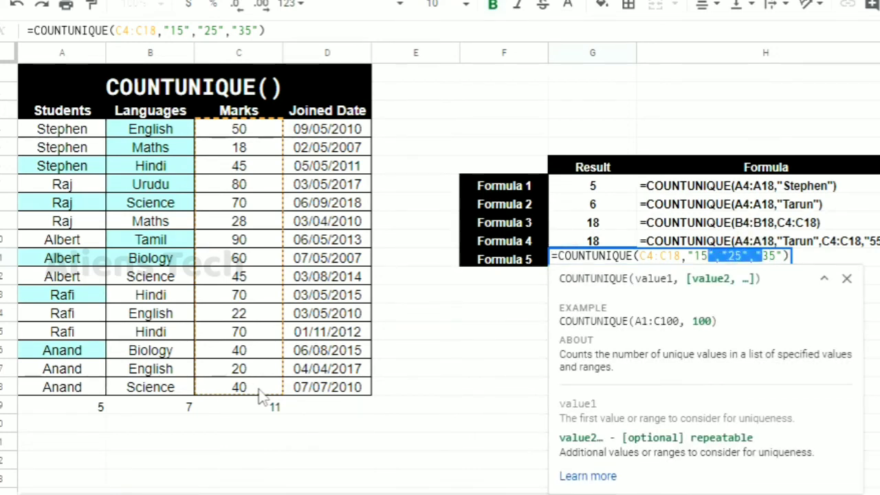
{"action": "type", "text": ","}
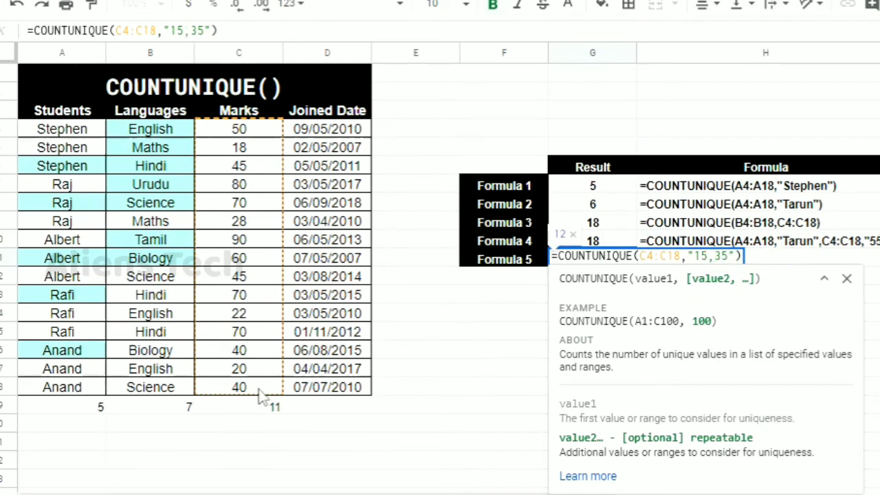
{"action": "key", "text": "Return"}
{"action": "key", "text": "Up"}
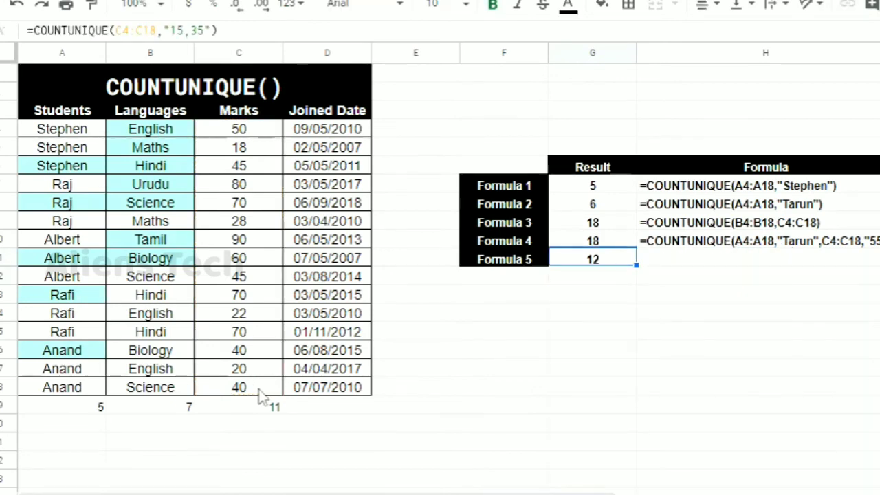
- Split the combined text argument in the Formula 5 formula into two separate arguments, "15" and "35"
{"action": "key", "text": "Return"}
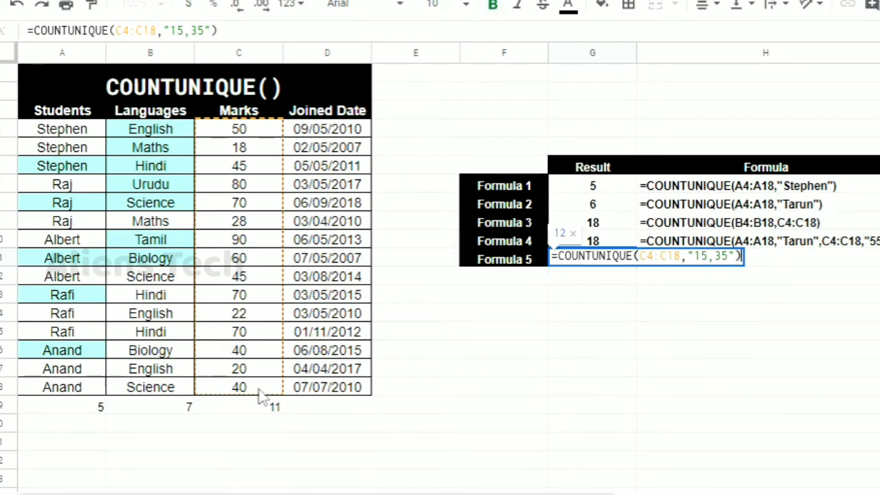
{"action": "left_click", "coordinate": [710, 257]}
{"action": "double_click", "coordinate": [710, 258]}
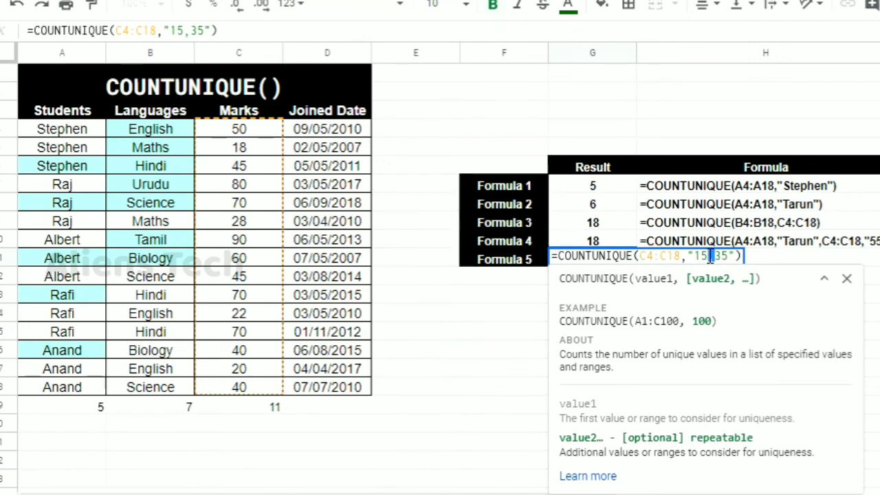
{"action": "type", "text": "\"15\""}
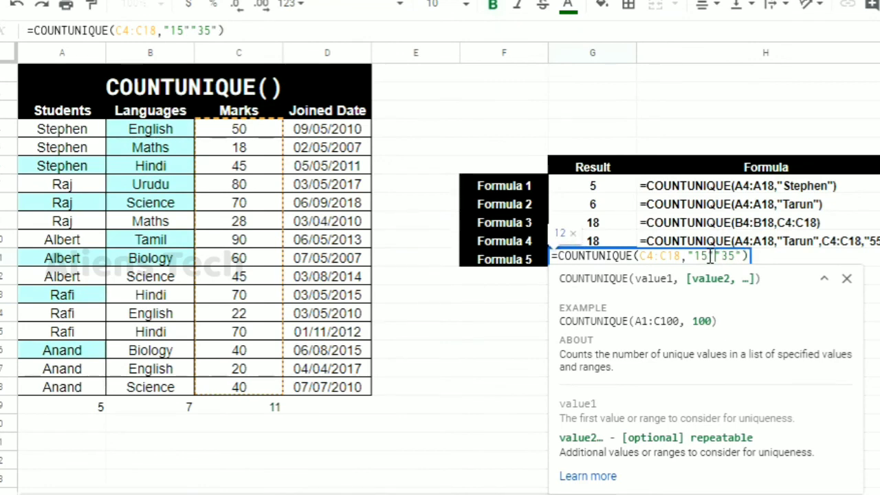
{"action": "type", "text": ","}
{"action": "key", "text": "Return"}
{"action": "key", "text": "Up"}
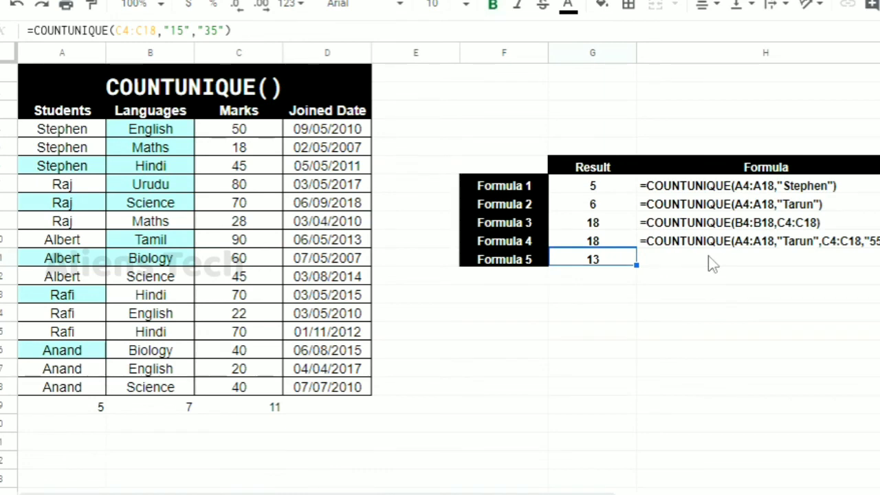
- Show the Formula 5 formula text in column H by copying the formula-text cell from the Formula 4 row
{"action": "left_click", "coordinate": [713, 265]}
{"action": "key", "text": "Up"}
{"action": "key", "text": "ctrl+c"}
{"action": "key", "text": "Down"}
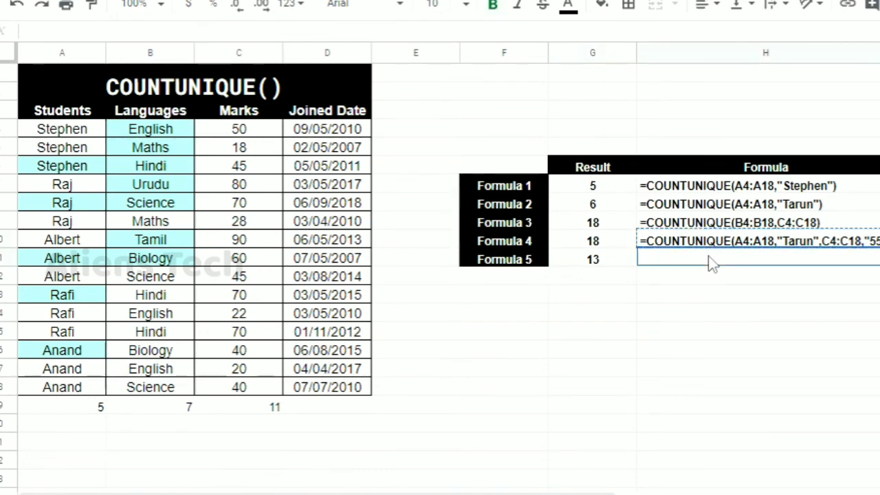
{"action": "key", "text": "ctrl+v"}
{"action": "key", "text": "Left"}
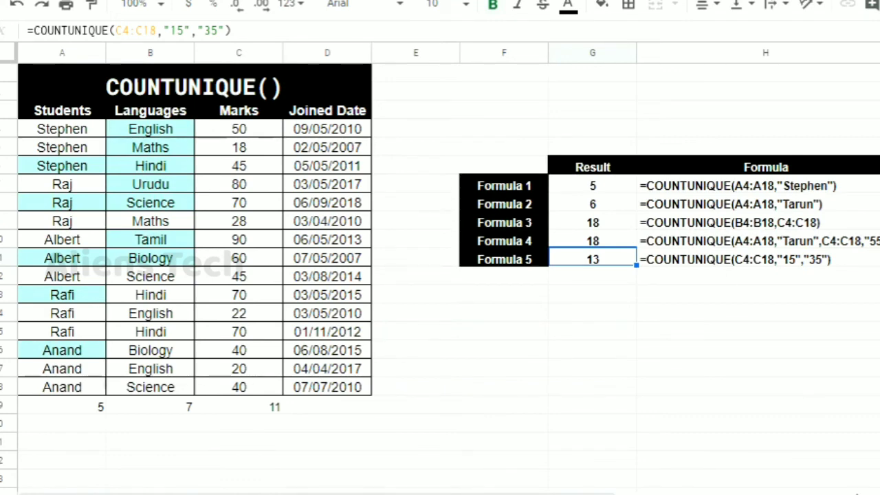
{"action": "left_click", "coordinate": [879, 494]}
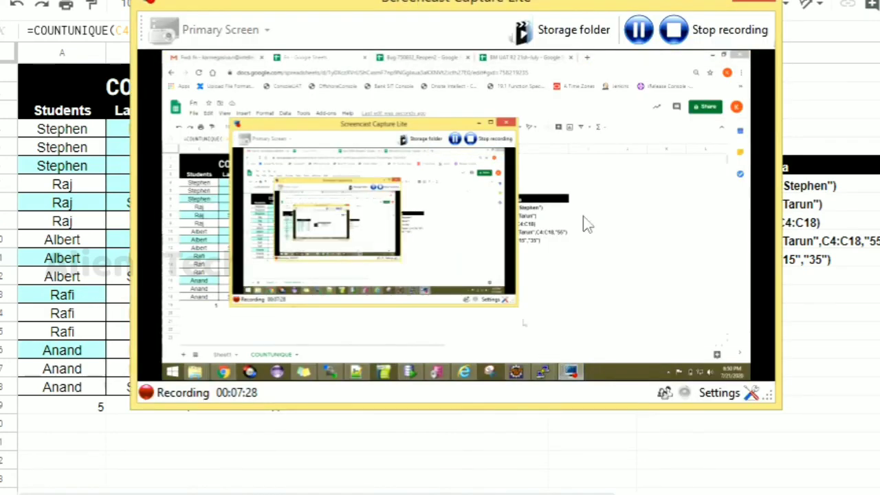
{"action": "left_click", "coordinate": [711, 31]}
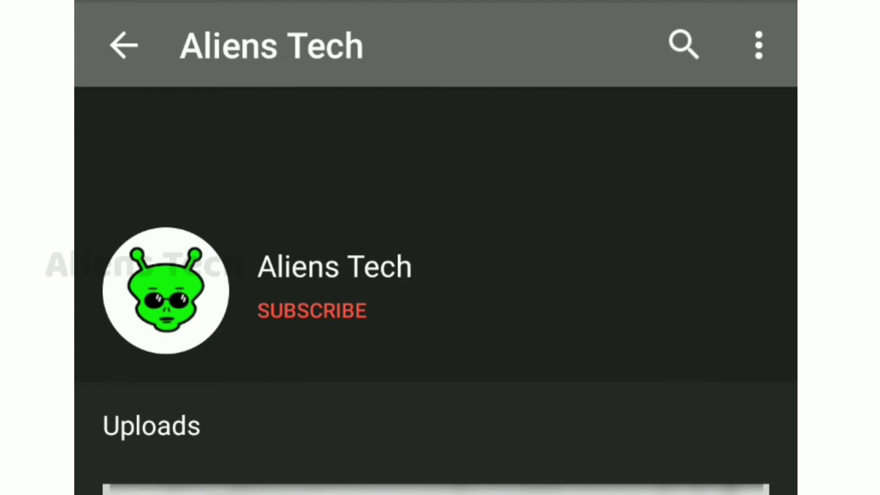
- On the YouTube channel page of Aliens Tech, subscribe to the channel and set its notifications to All
{"action": "scroll", "coordinate": [436, 289], "scroll_direction": "up", "scroll_amount": 3}
{"action": "left_click", "coordinate": [317, 311]}
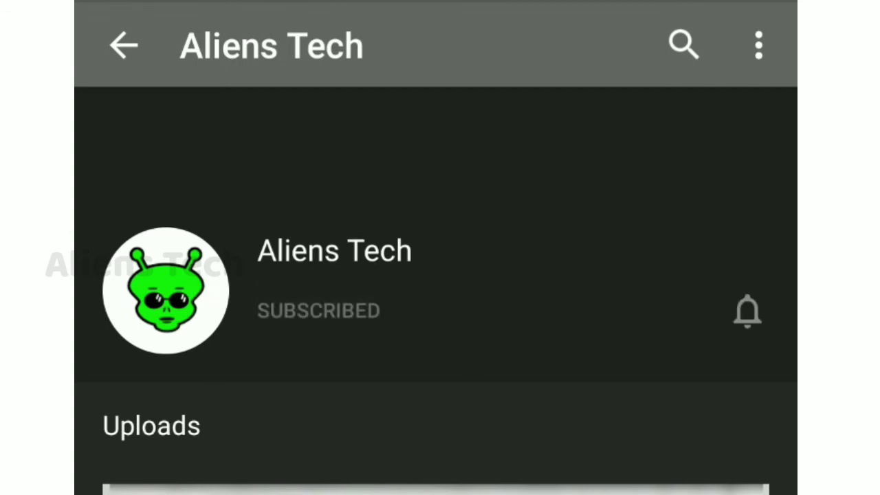
{"action": "left_click", "coordinate": [747, 312]}
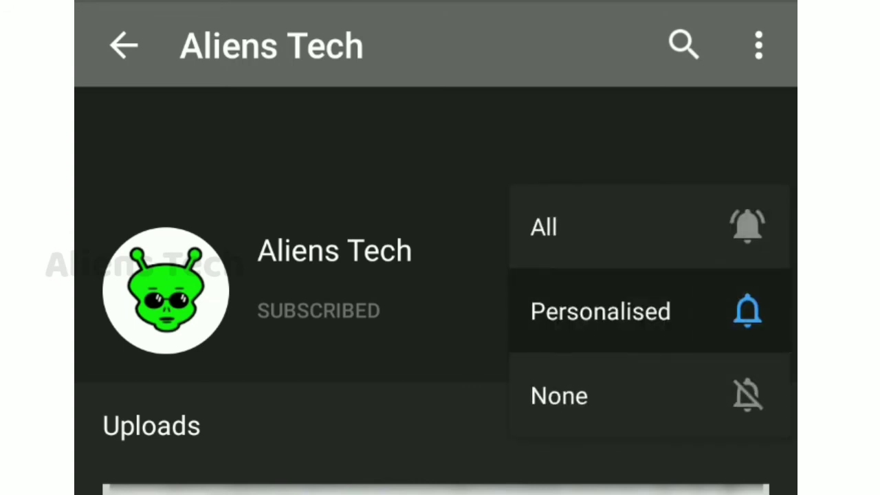
{"action": "left_click", "coordinate": [668, 226]}
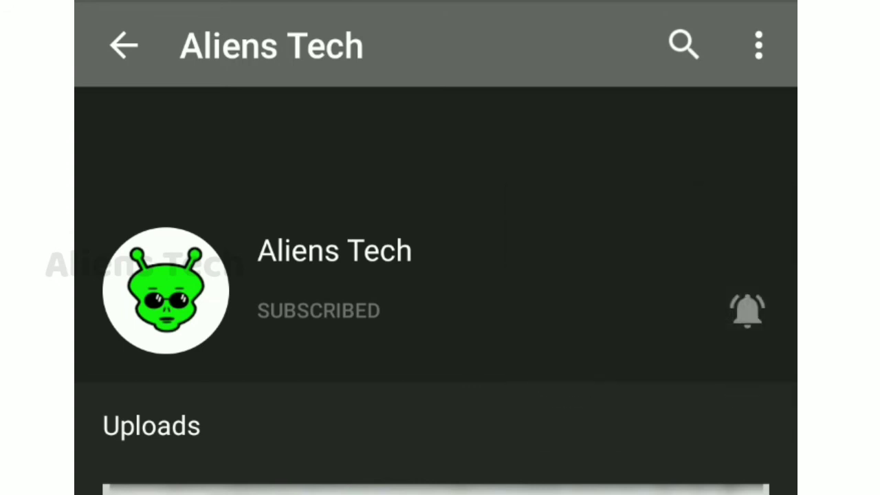